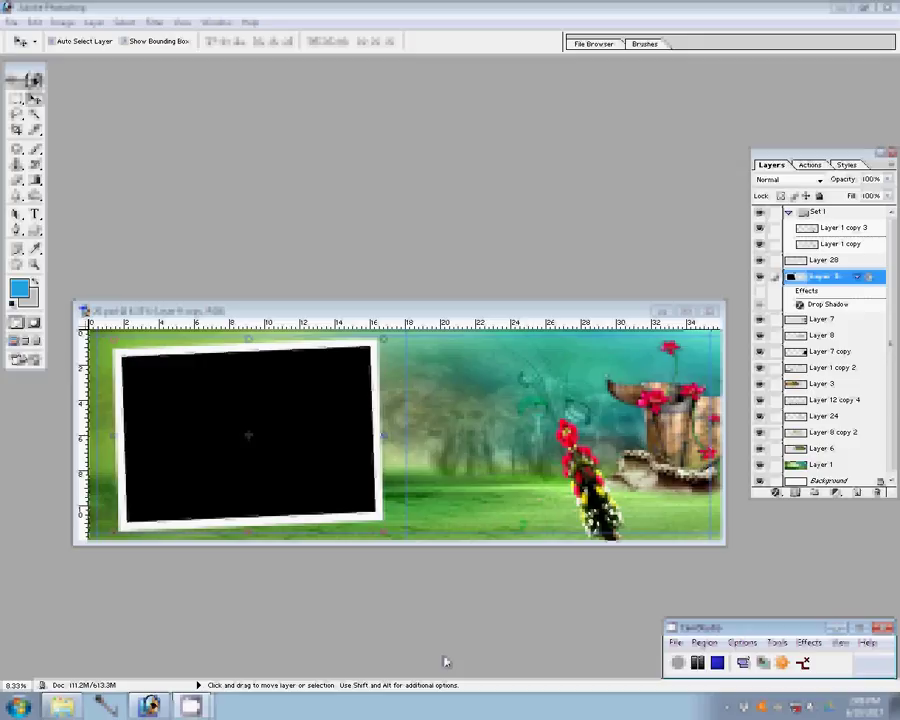
Open the 201NCD80 photo folder under Local Disk (G:) > A 1 > 2 camera in Explorer
key("alt+Tab")
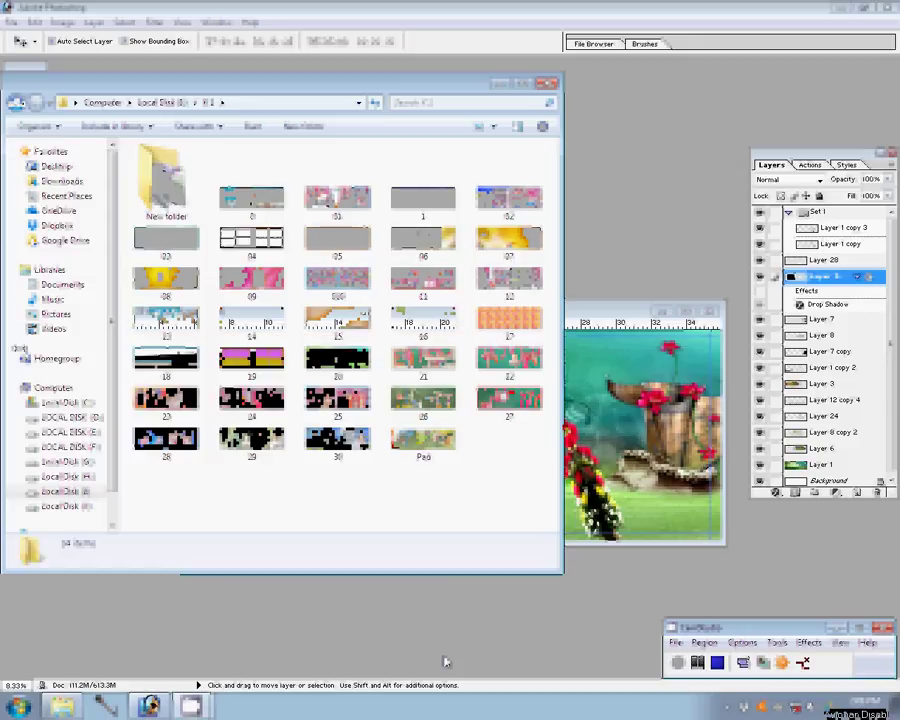
key("super")
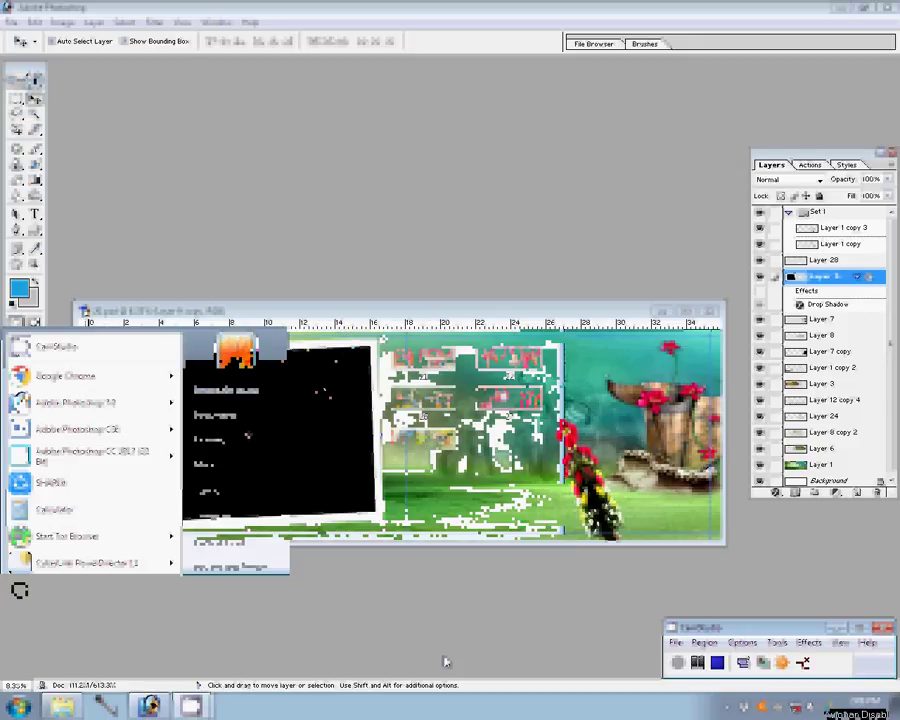
key("super+e")
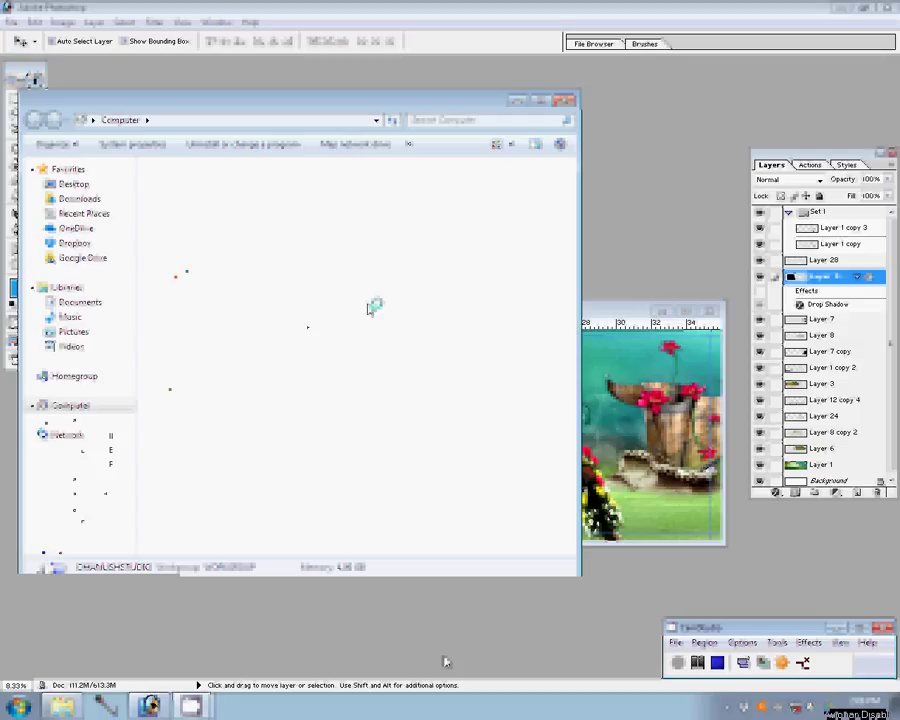
double_click(372, 306)
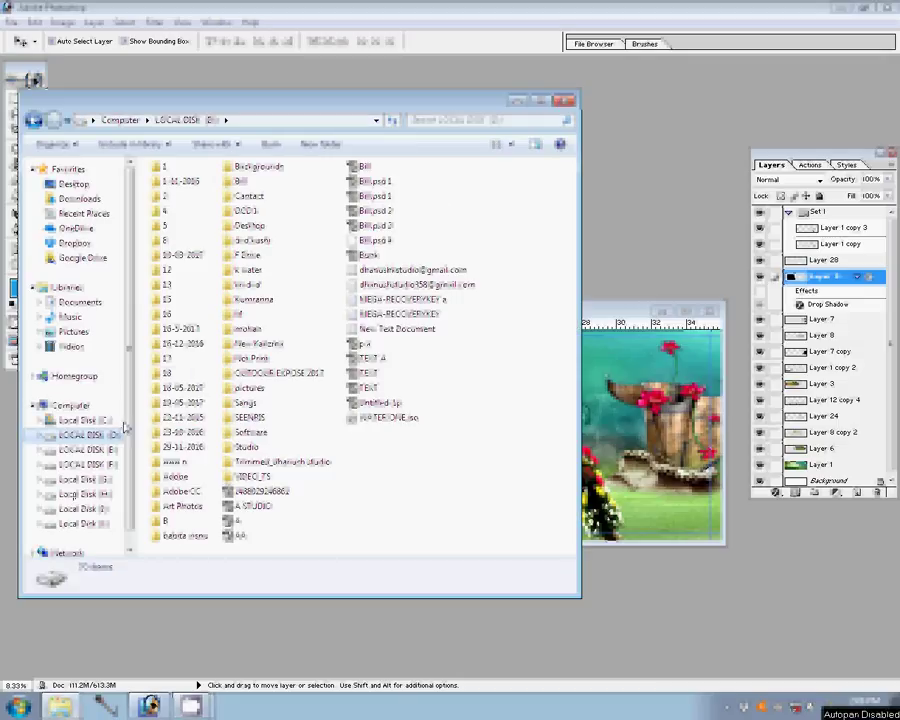
left_click(88, 479)
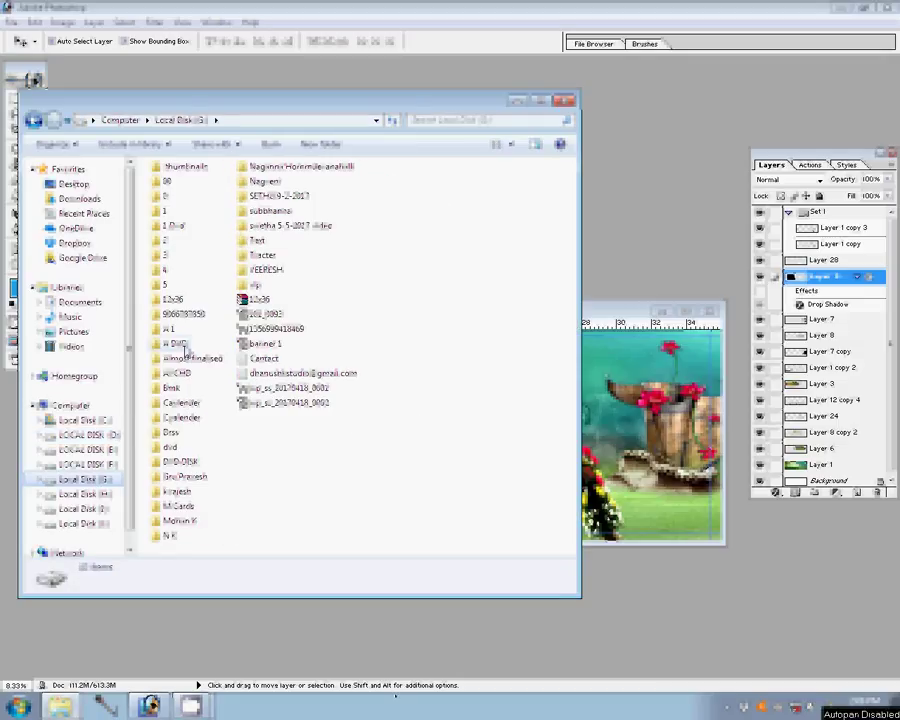
double_click(170, 329)
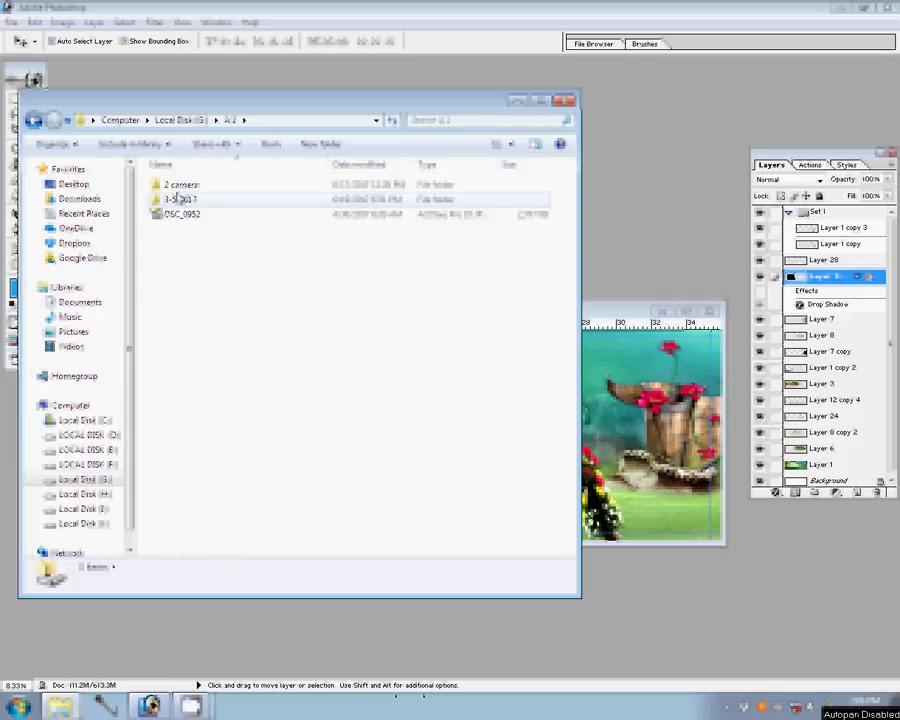
double_click(184, 186)
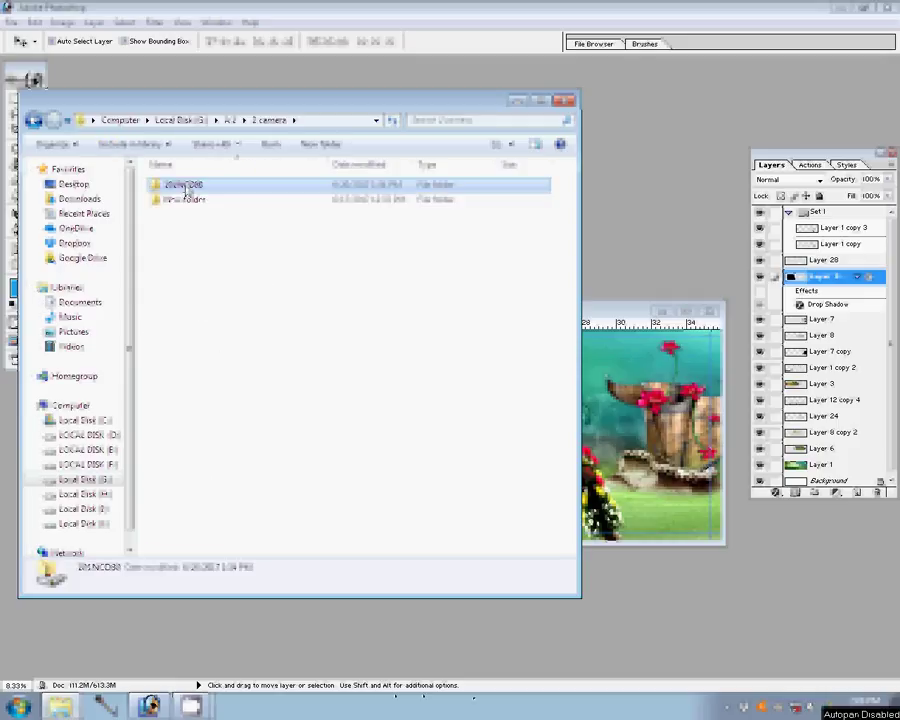
double_click(186, 190)
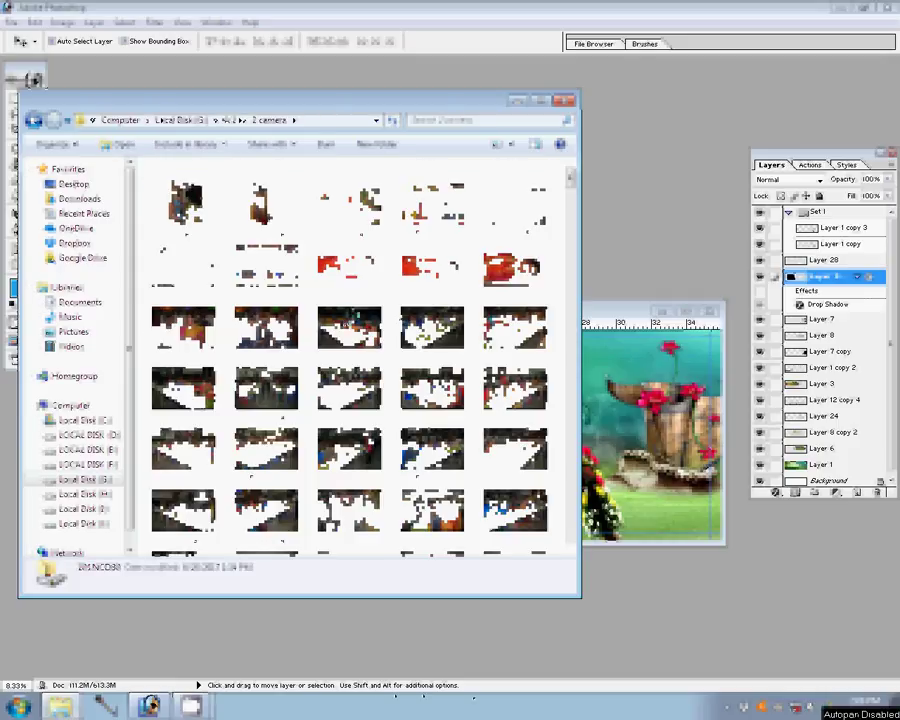
Select event photos DSC_0245, DSC_0262 through DSC_0494 and drag them into Photoshop
left_click(350, 207)
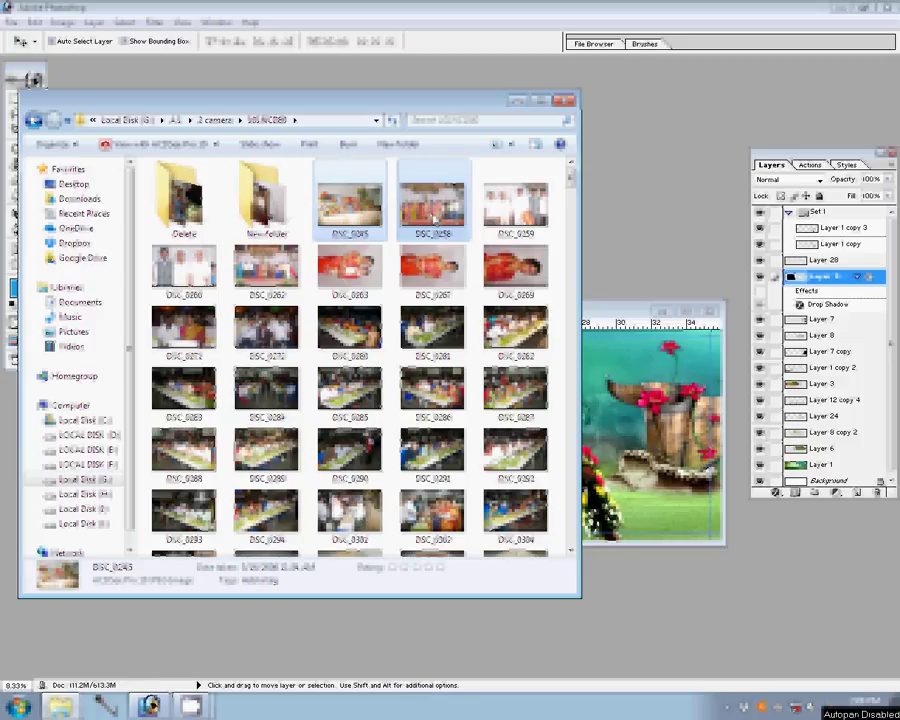
left_click(186, 282, "shift")
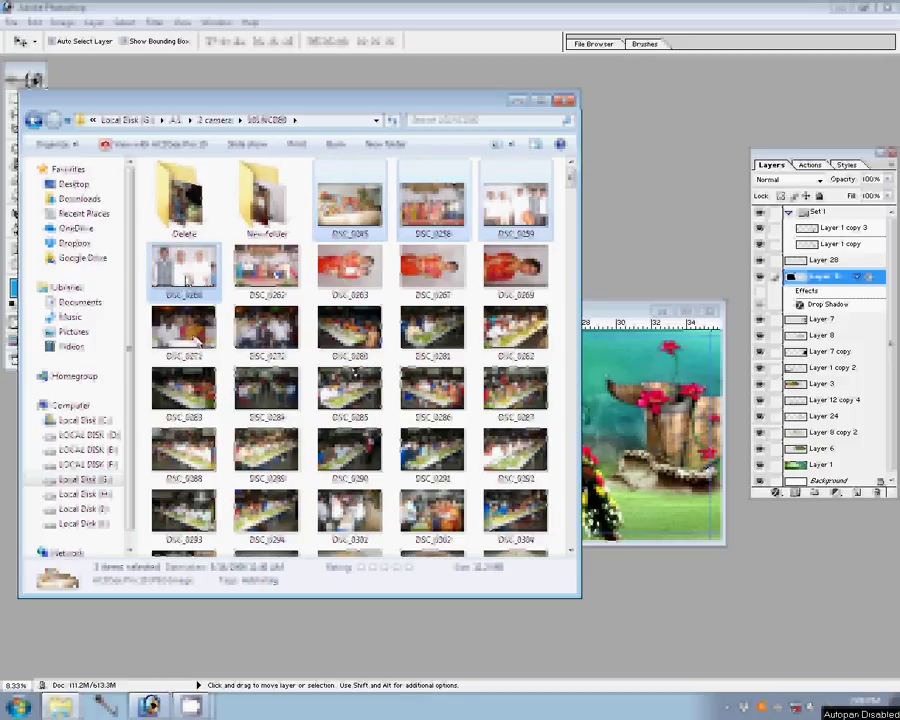
left_click(265, 275, "ctrl")
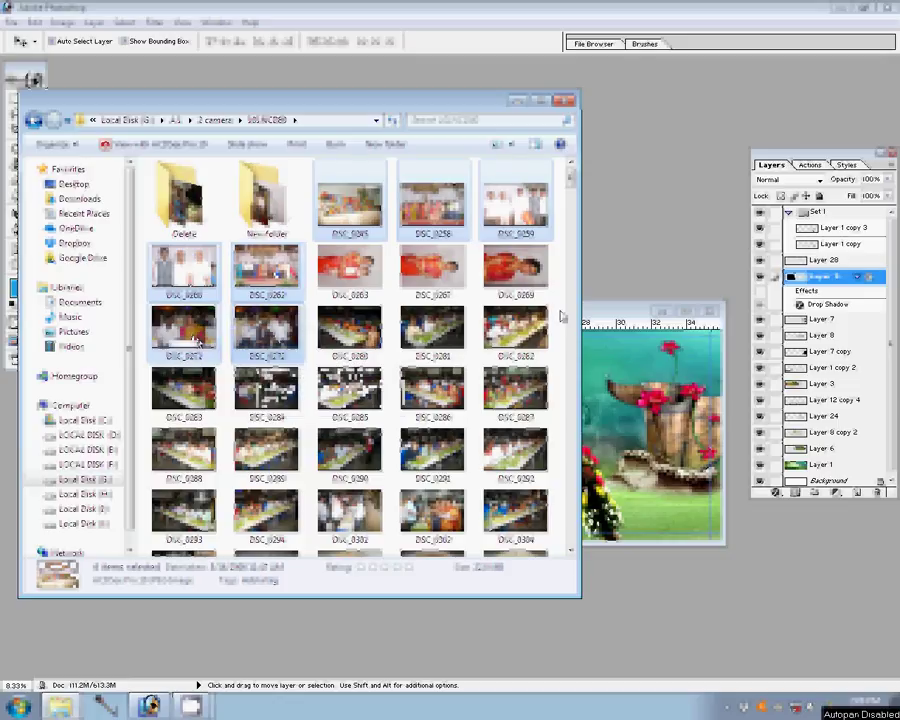
left_click_drag(571, 172, 579, 301)
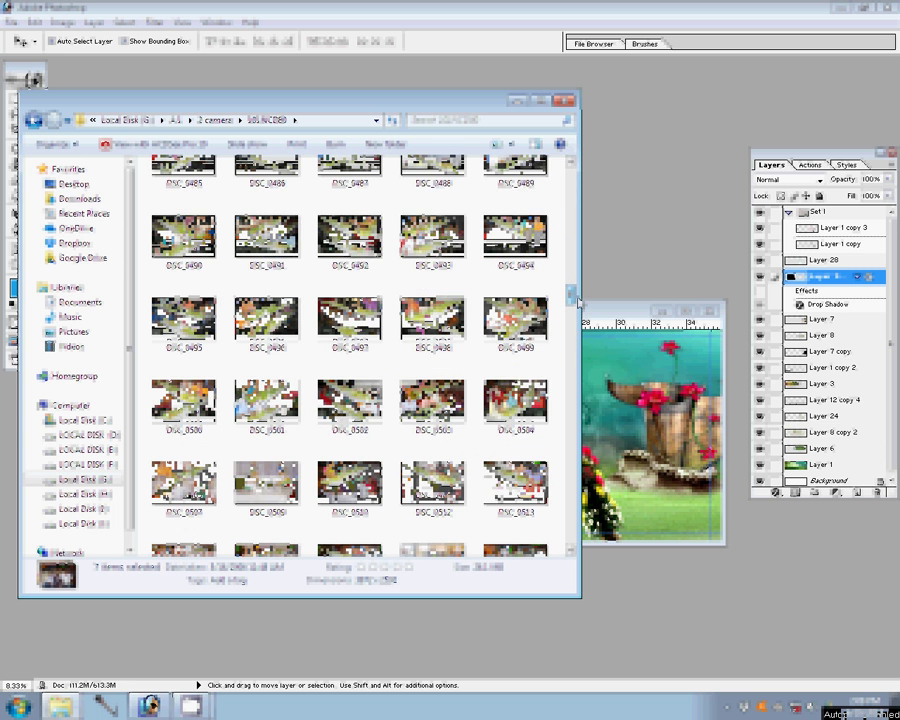
left_click(515, 252)
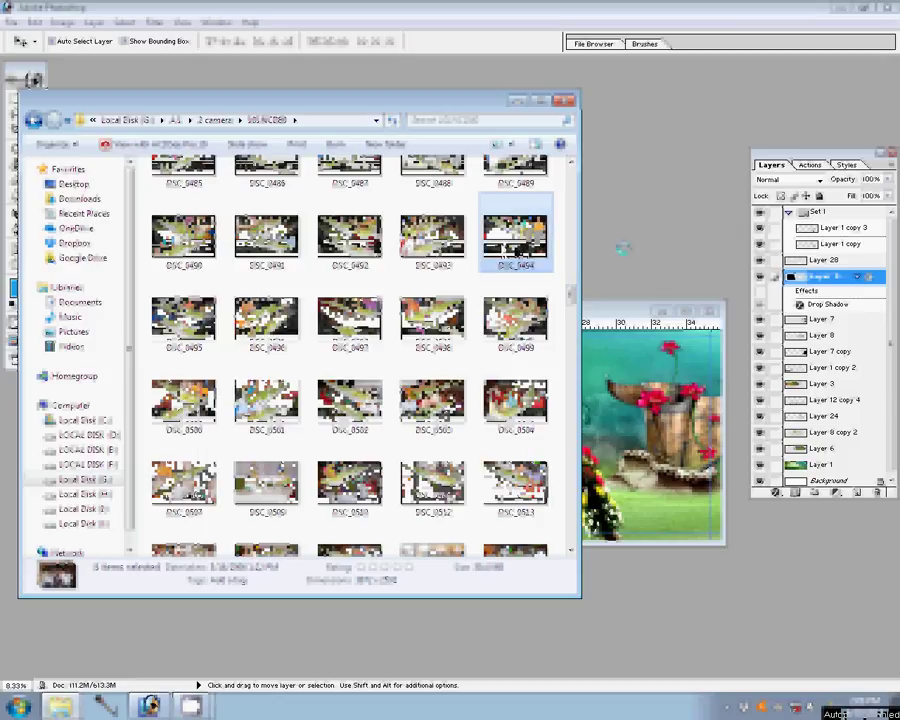
left_click_drag(515, 252, 634, 234)
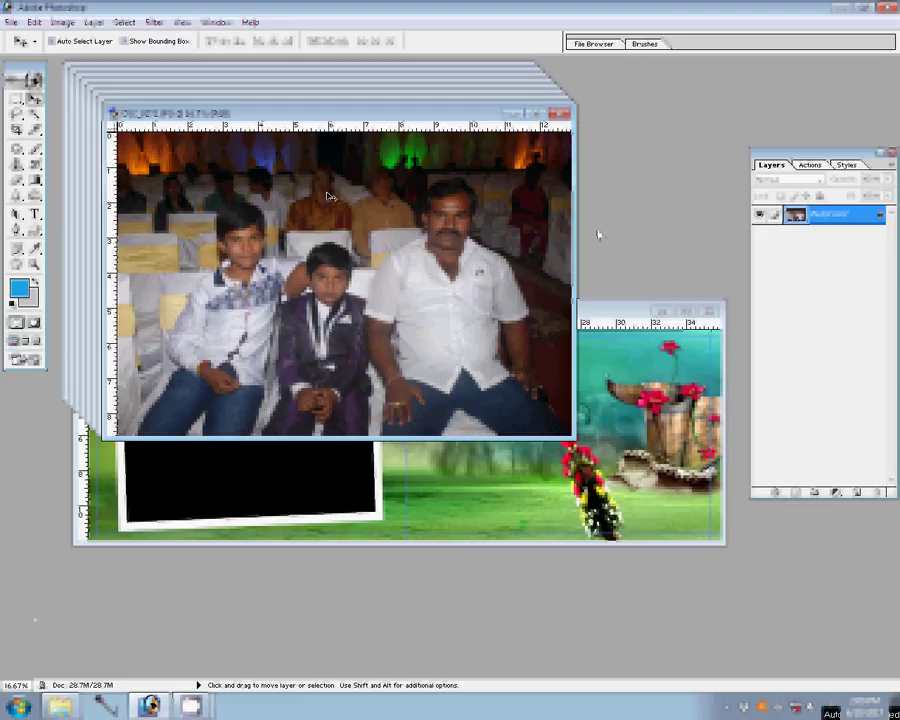
Resize the three-person group photo to 8 inches wide and bring it to the album spread
left_click(810, 165)
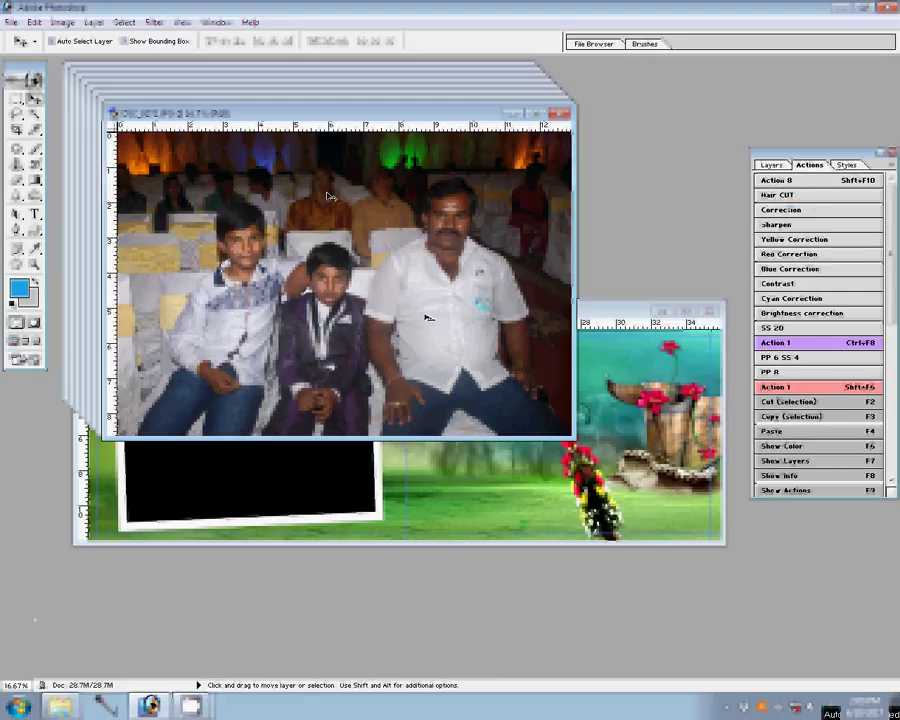
key("ctrl+alt+i")
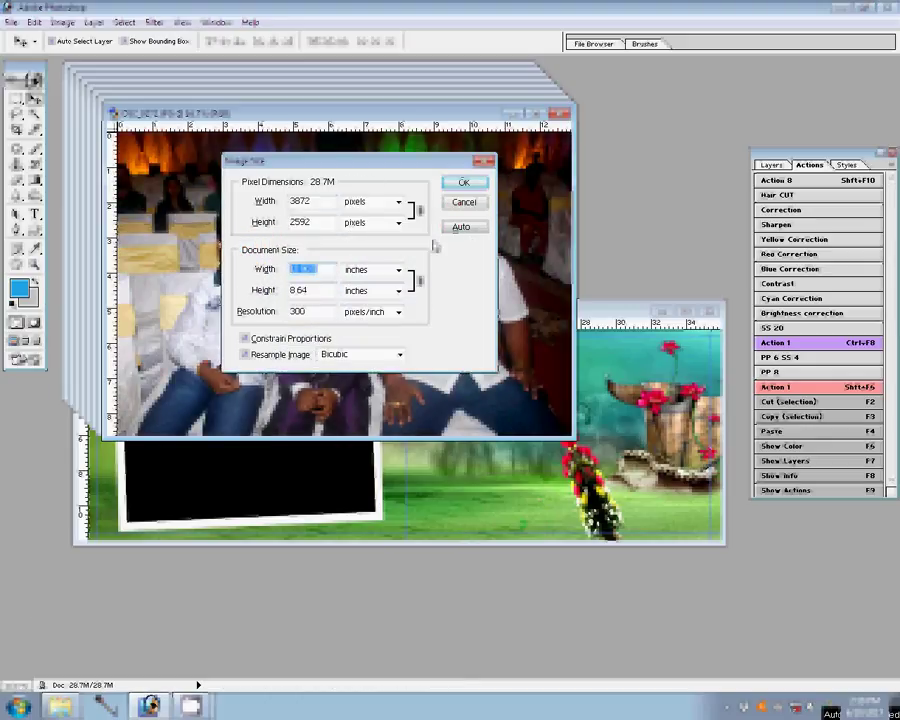
type("8")
left_click(460, 182)
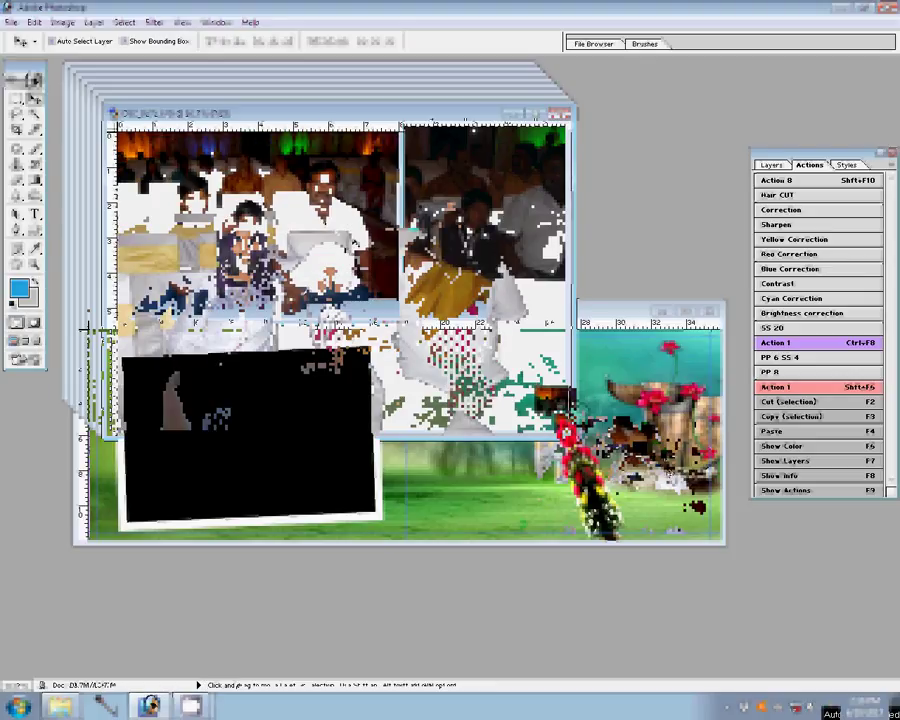
left_click(470, 333)
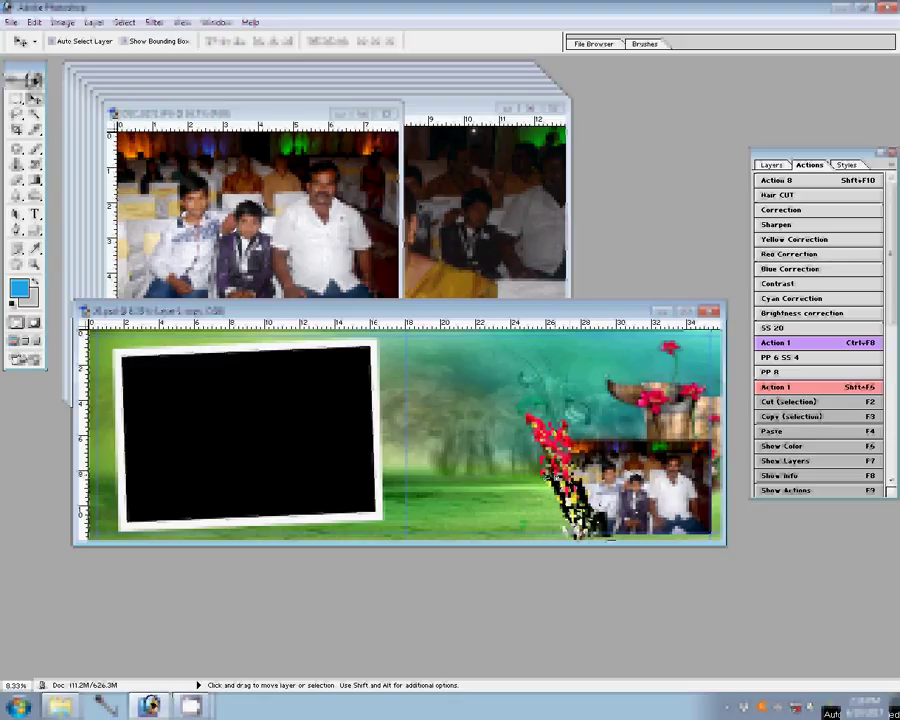
Discard the group photo, resize the couple's photo to 8 inches wide, then close it unsaved
left_click(388, 114)
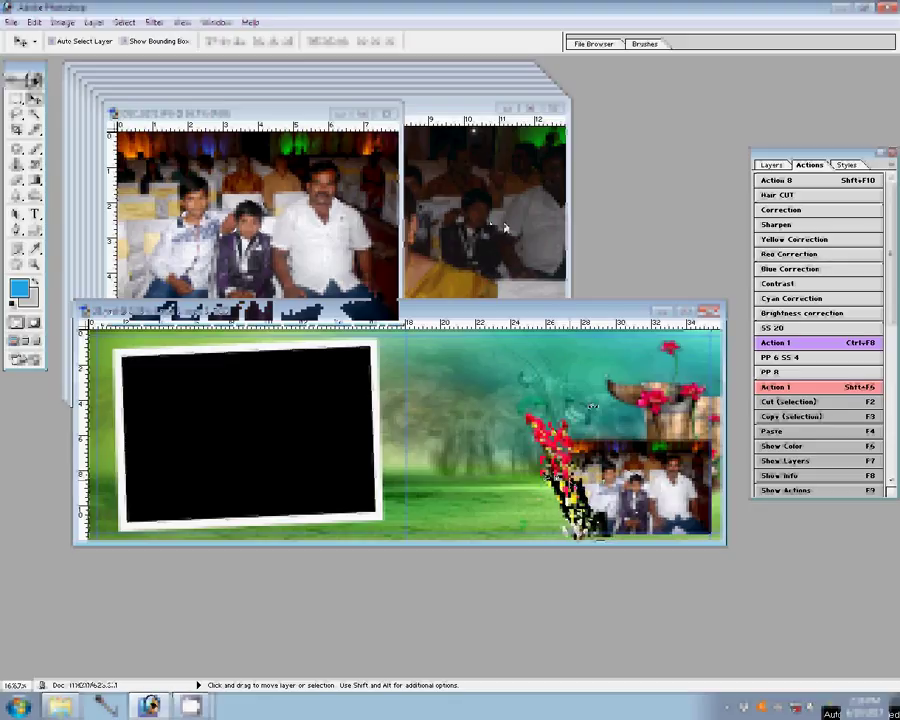
left_click(477, 273)
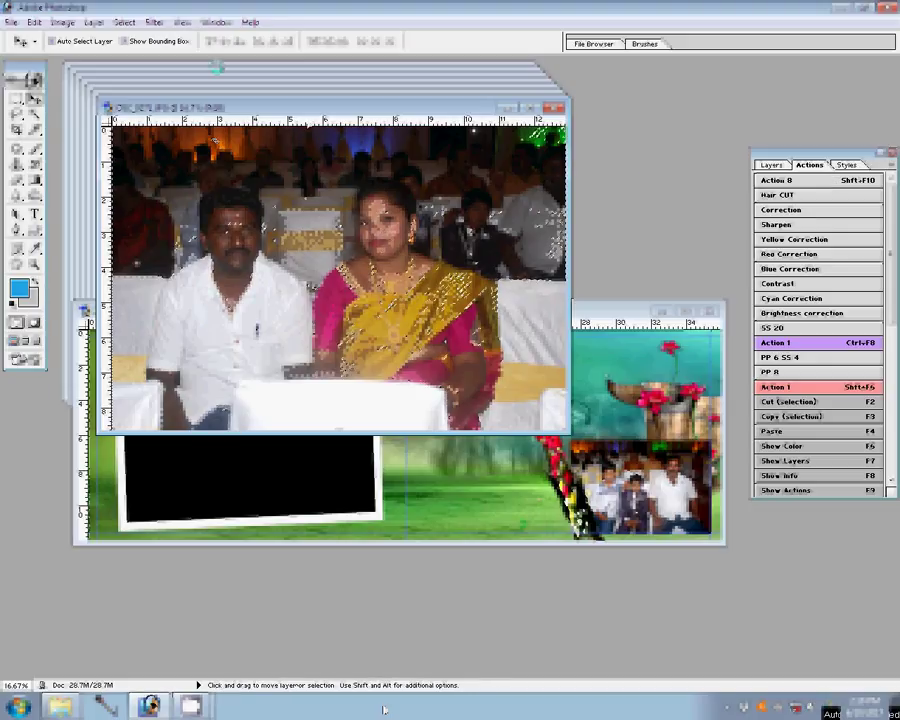
left_click(63, 22)
left_click(96, 130)
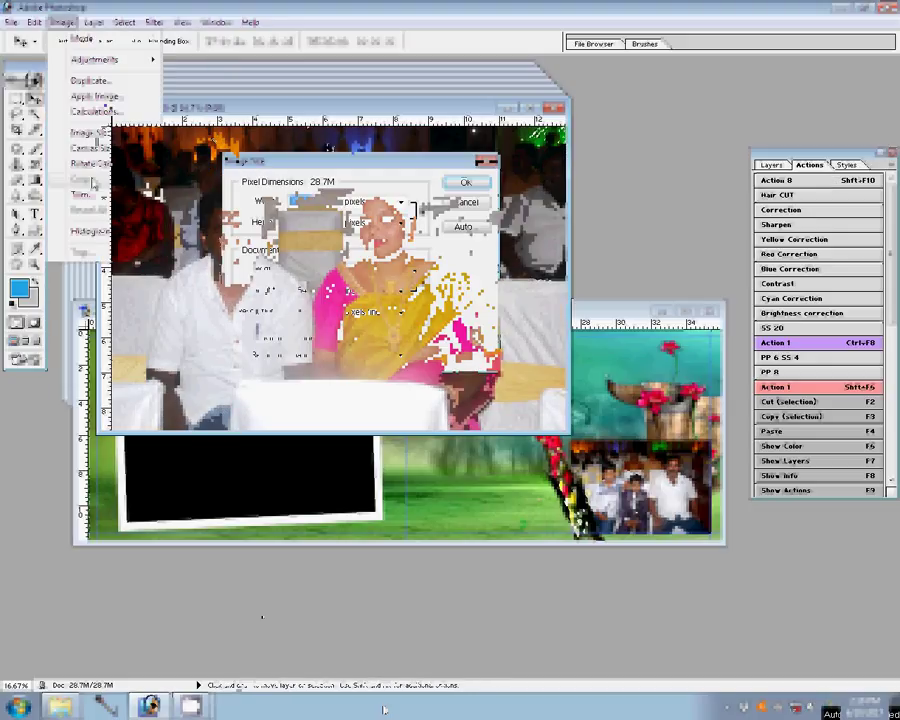
left_click_drag(313, 272, 269, 281)
type("8")
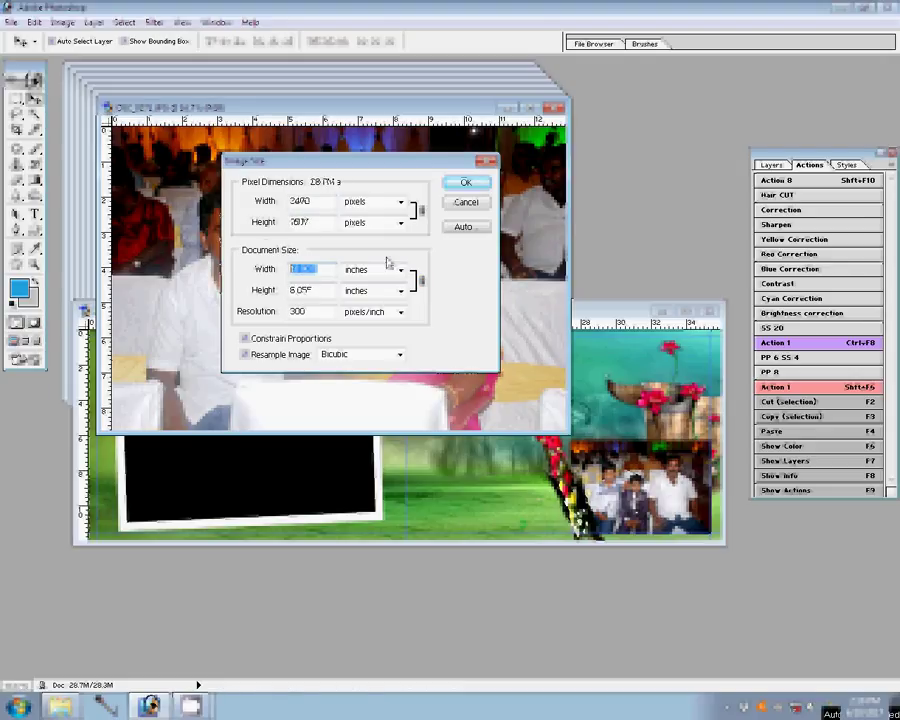
left_click(460, 184)
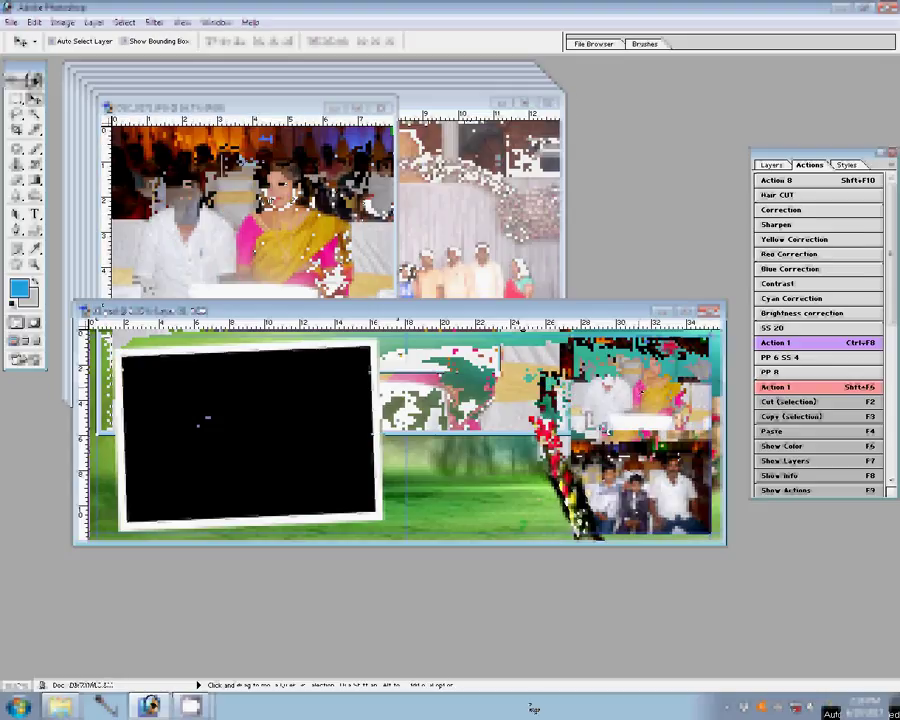
left_click(383, 107)
left_click(474, 269)
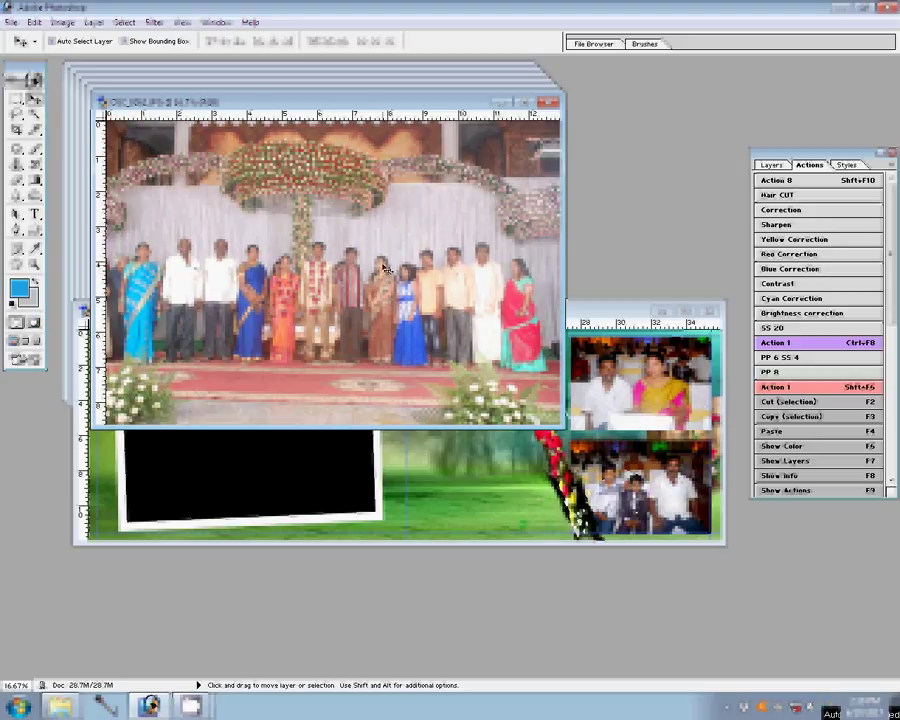
Resize the stage group photo to 8 inches wide and drag it onto the spread's upper right
key("ctrl+alt+i")
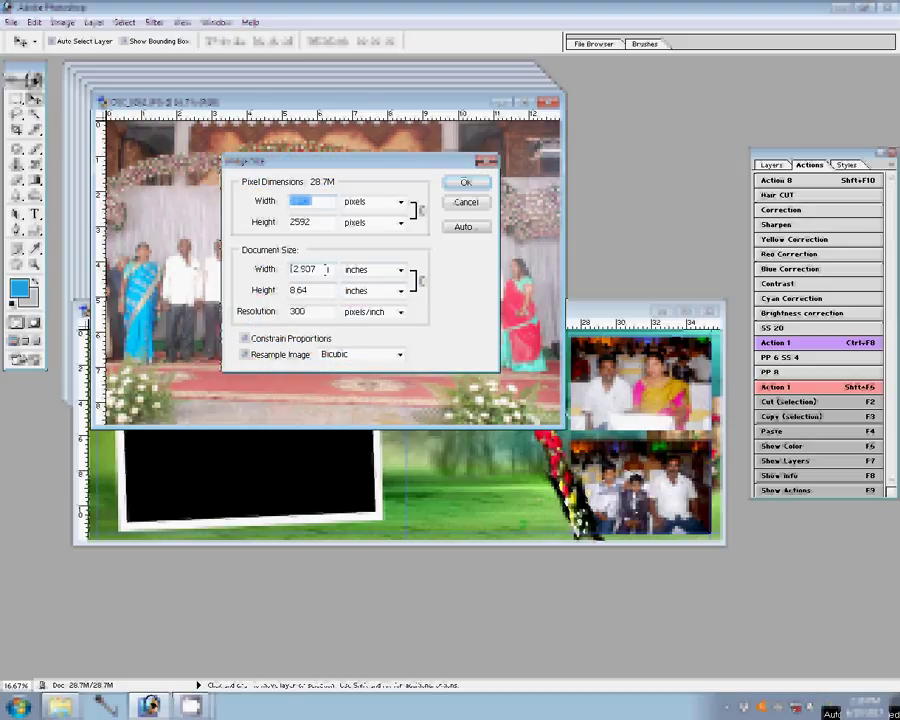
type("8")
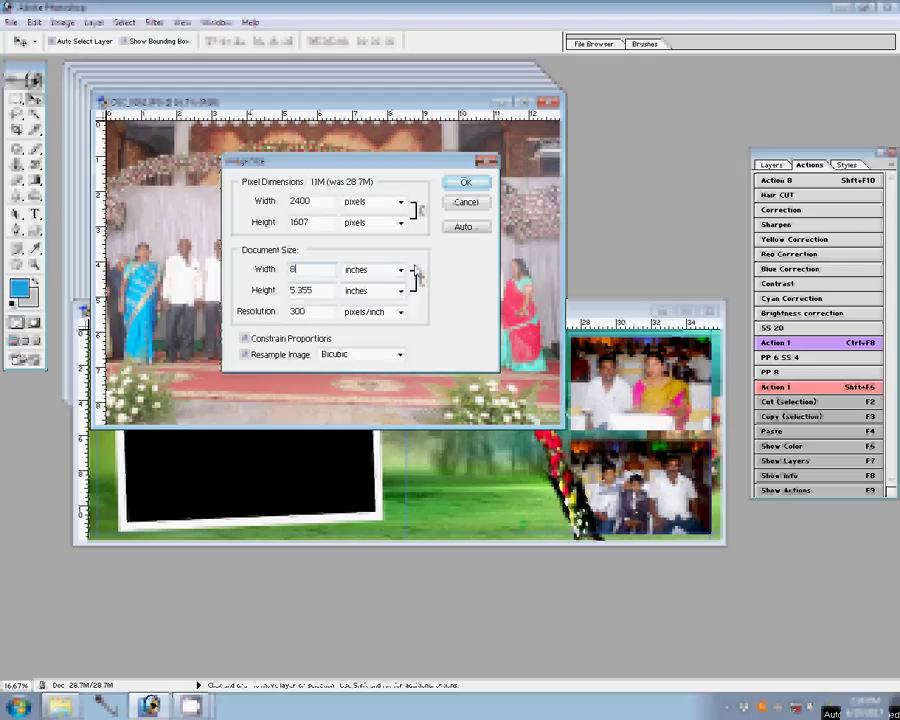
key("Return")
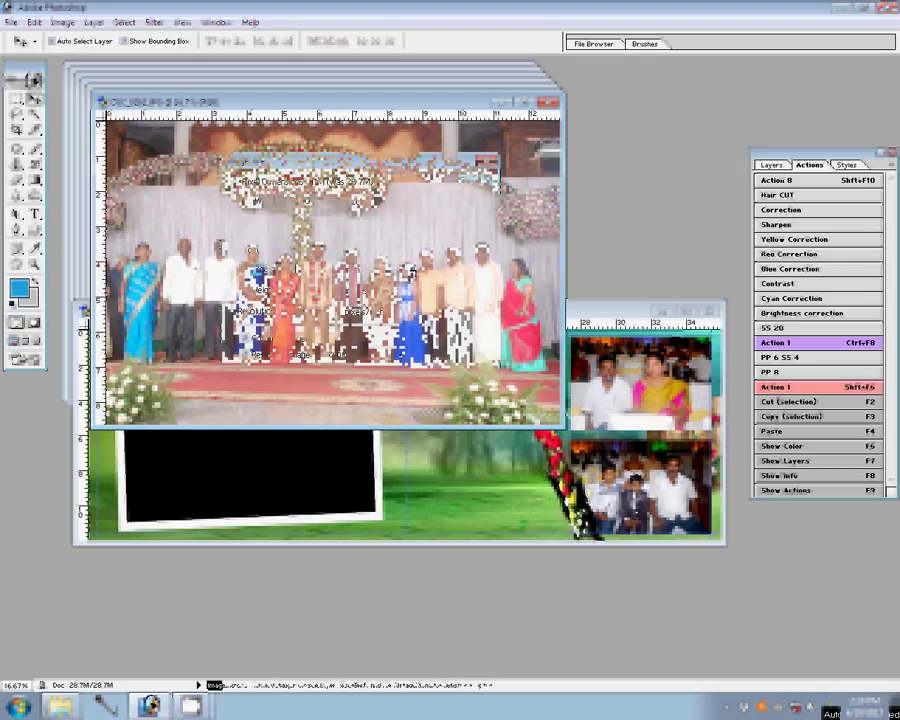
left_click_drag(297, 268, 440, 380)
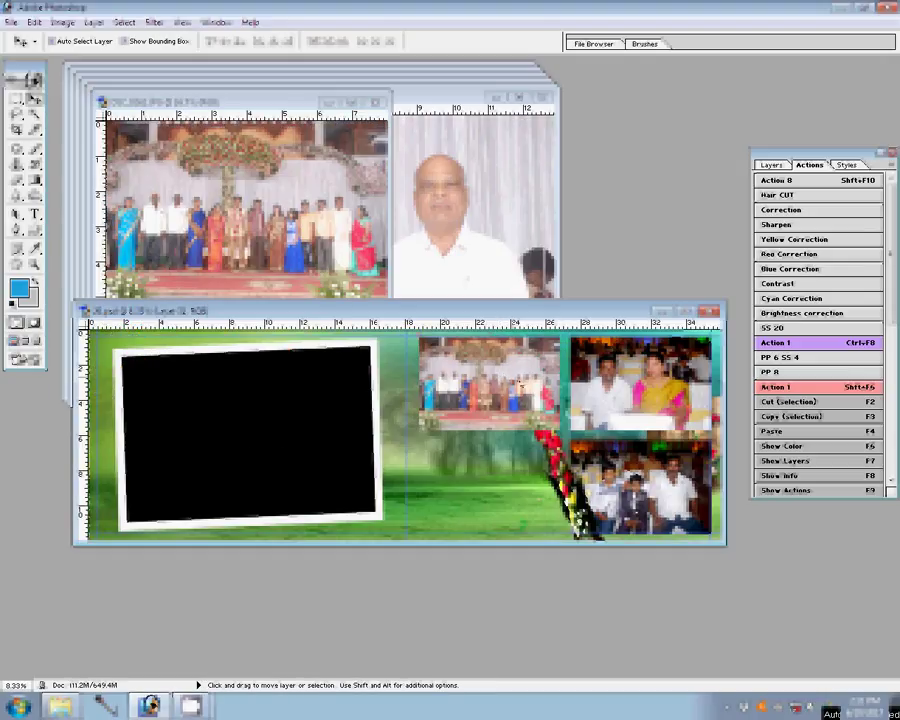
Close the stage photo, resize the men's portrait to 8 inches, and copy it into the album
left_click(278, 192)
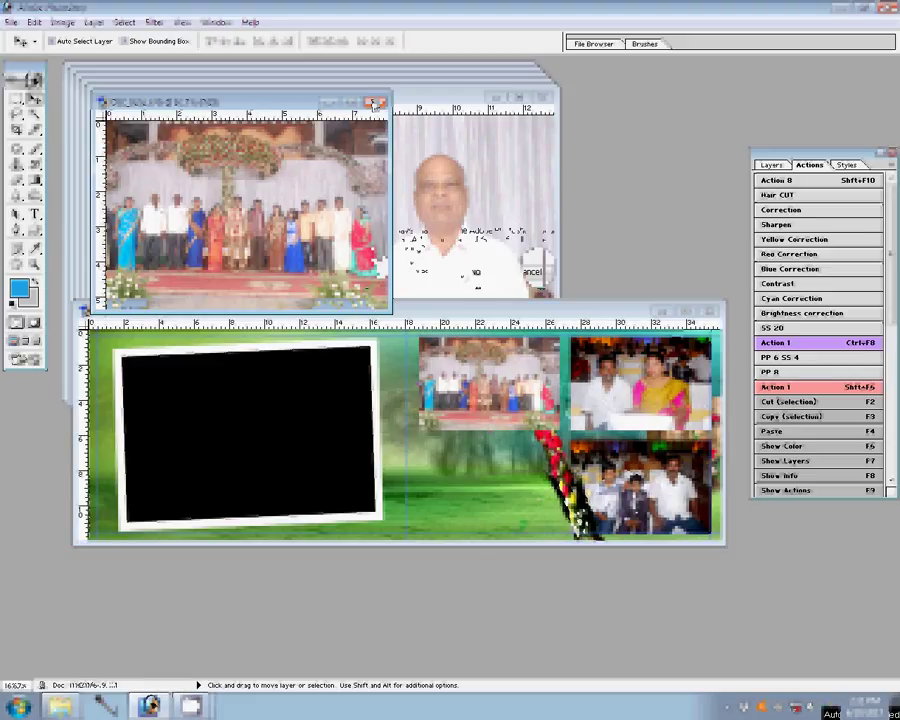
left_click(376, 103)
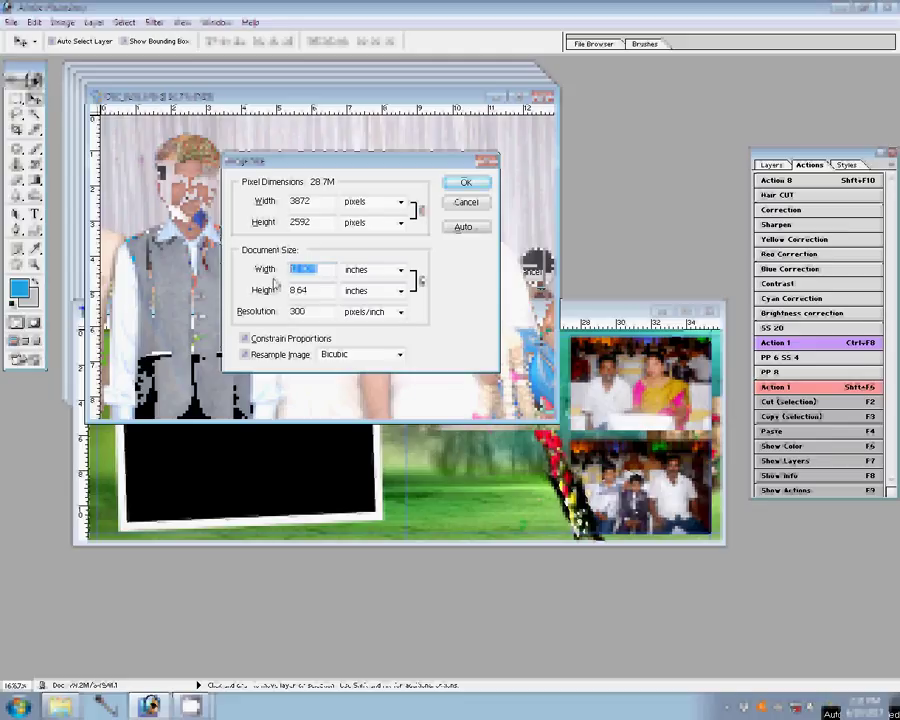
type("8")
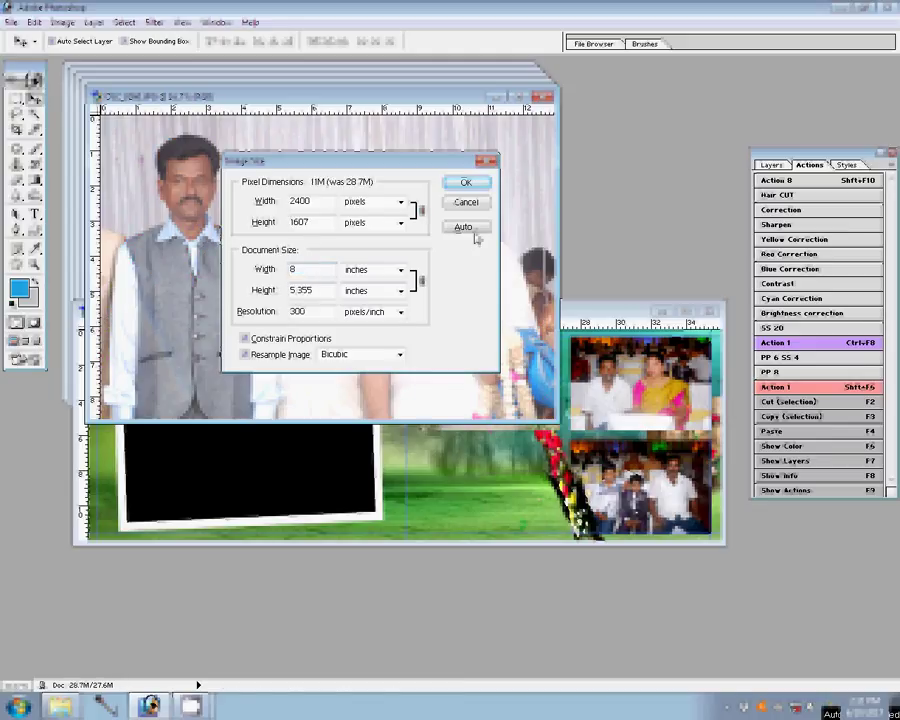
left_click(466, 183)
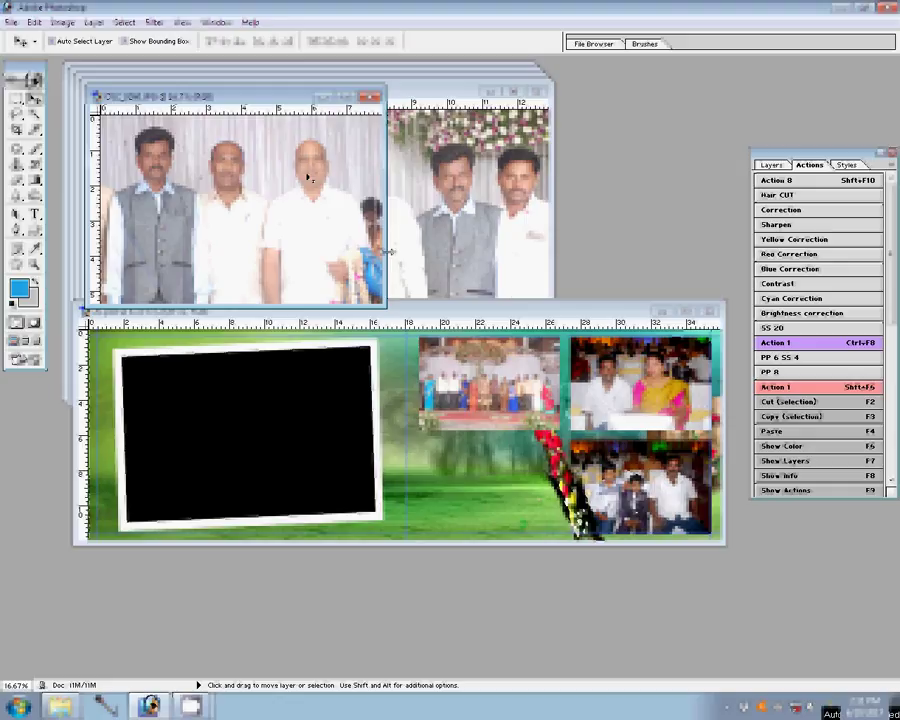
left_click_drag(262, 186, 400, 330)
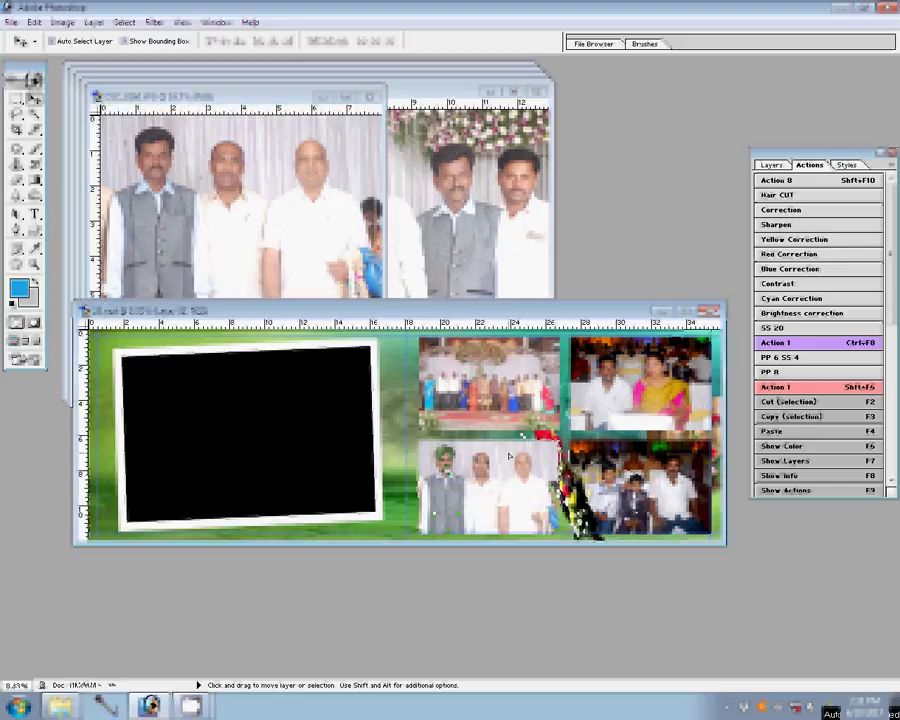
Resize the shawl group photo to 8 inches, add it to the album, and close it unsaved
left_click(325, 142)
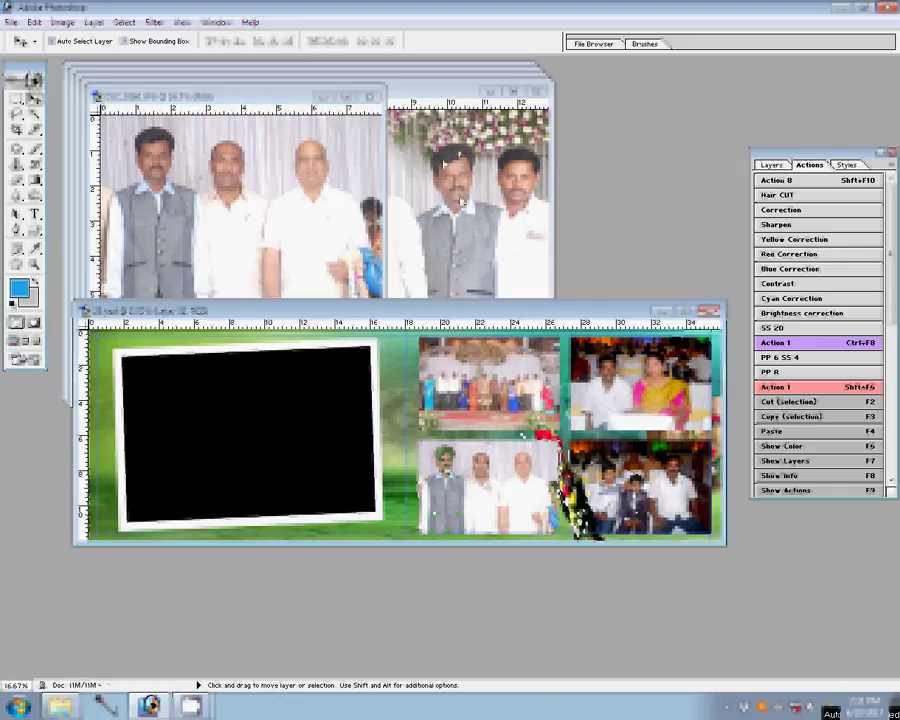
left_click(370, 97)
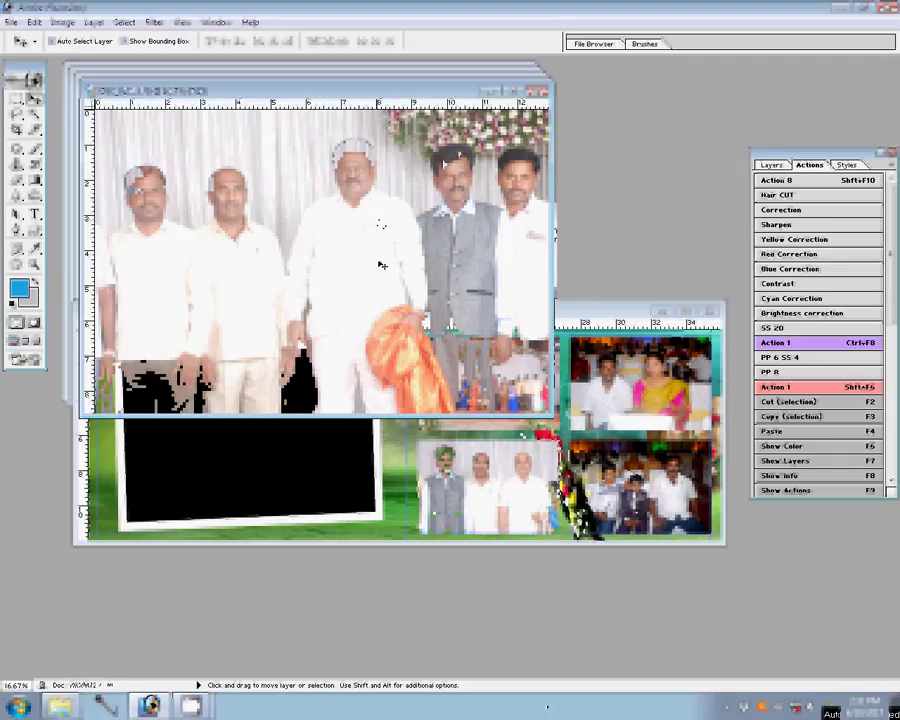
key("ctrl+alt+i")
left_click(316, 269)
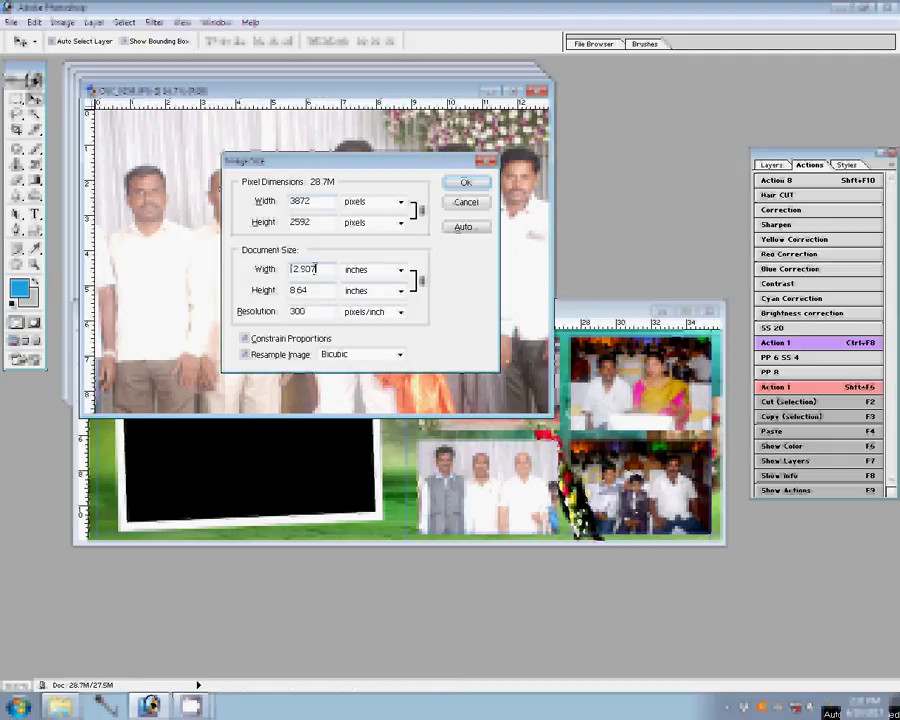
double_click(303, 269)
type("8")
key("Return")
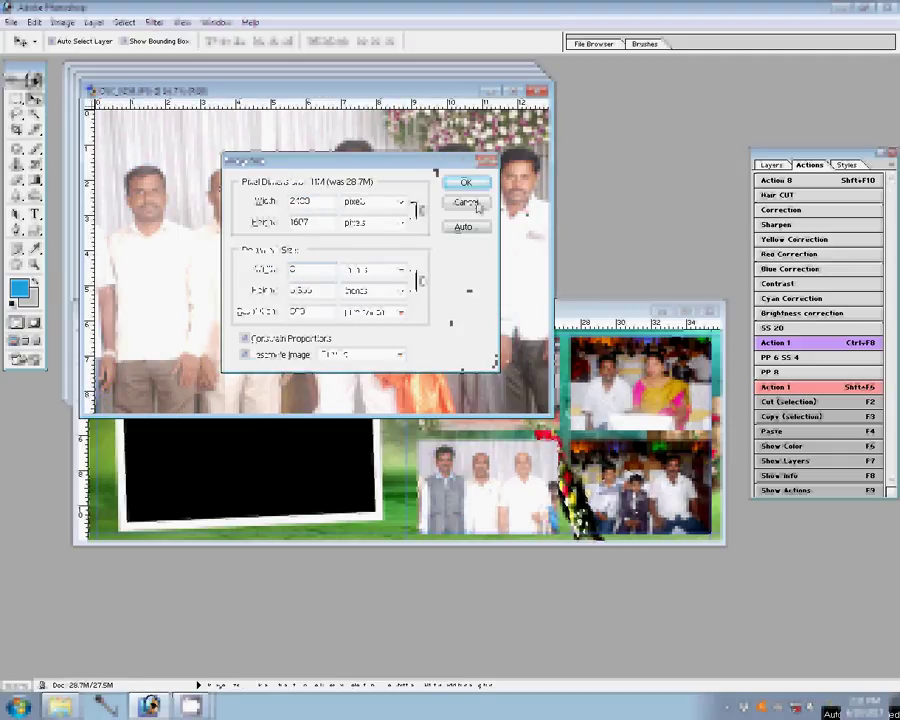
mouse_move(357, 232)
left_mouse_down()
mouse_move(361, 395)
mouse_move(362, 348)
left_mouse_up()
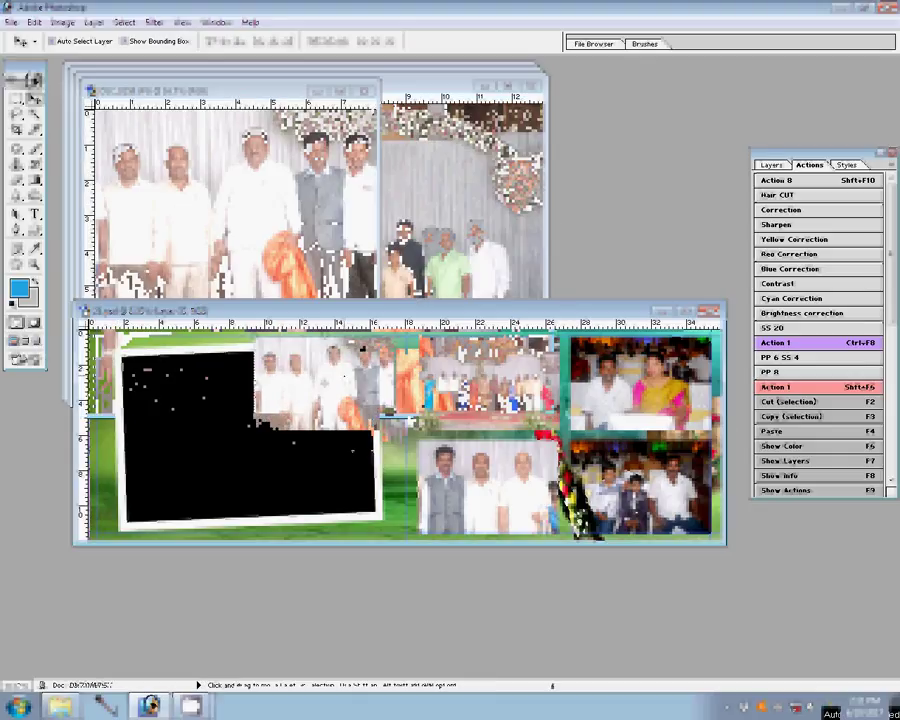
left_click(368, 91)
left_click(468, 268)
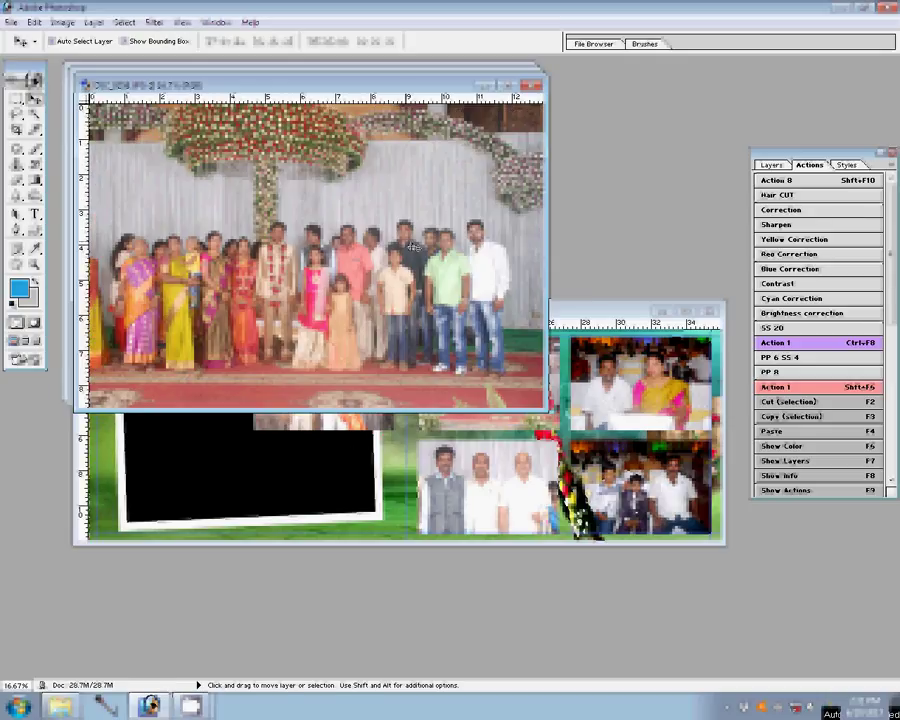
Resize the stage group photo to 8 inches, place it lower middle, and close it unsaved
key("ctrl+alt+i")
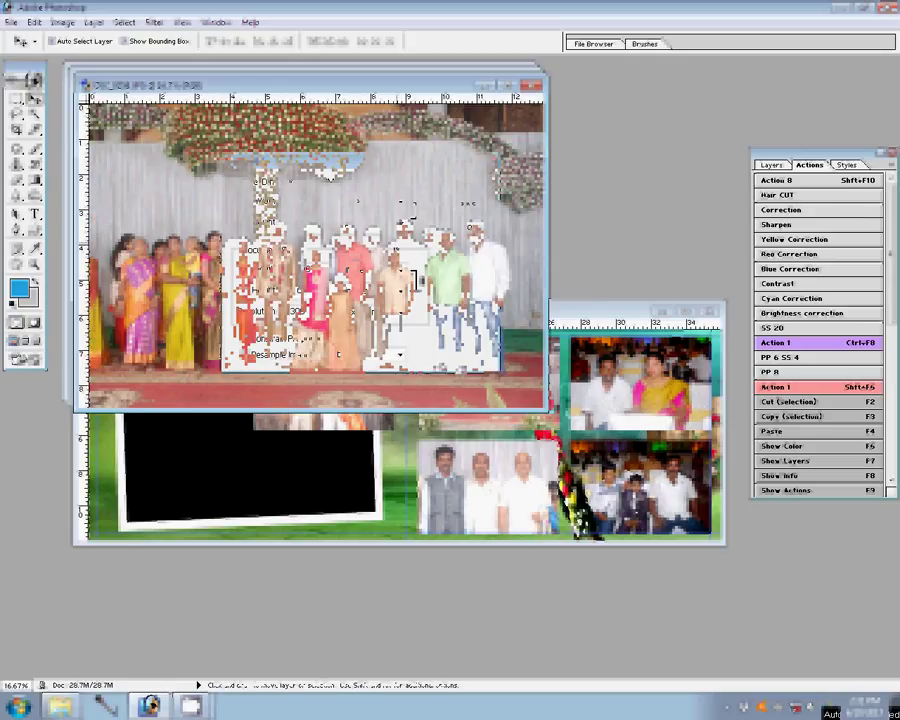
type("8")
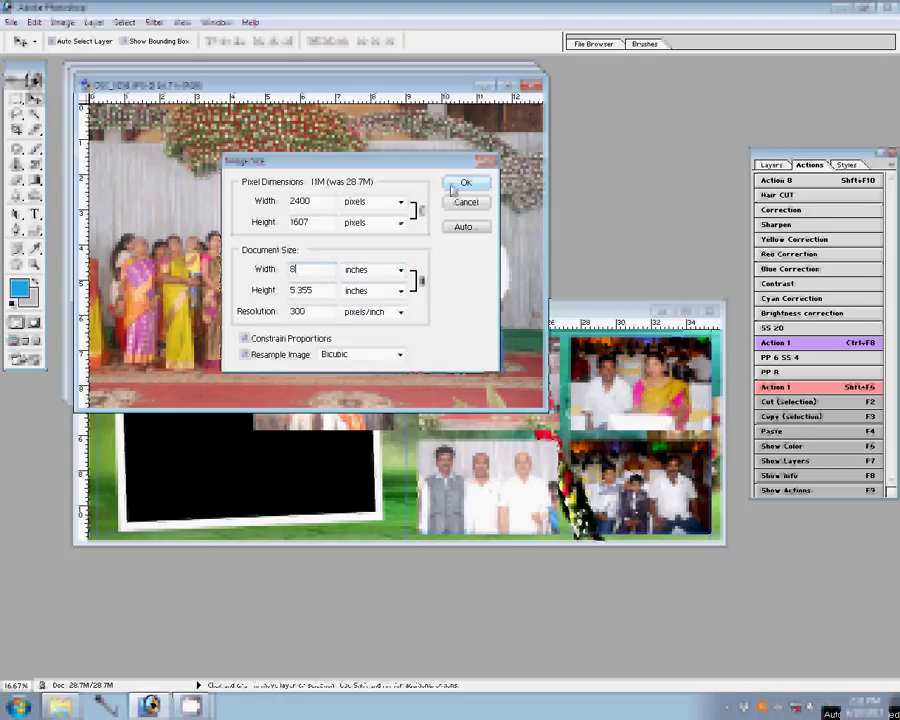
left_click(463, 183)
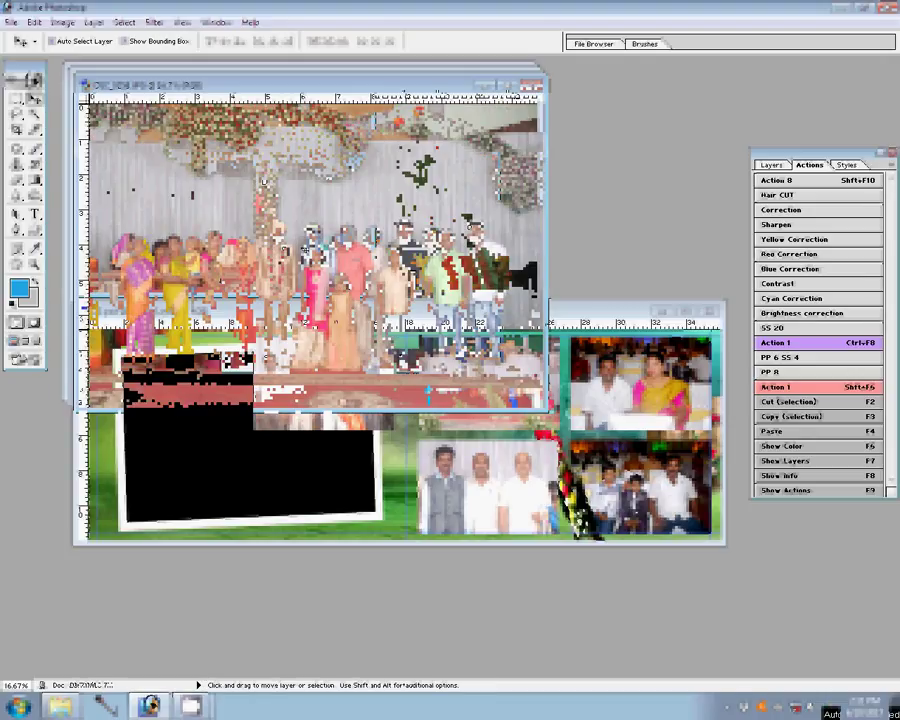
left_click_drag(263, 183, 343, 483)
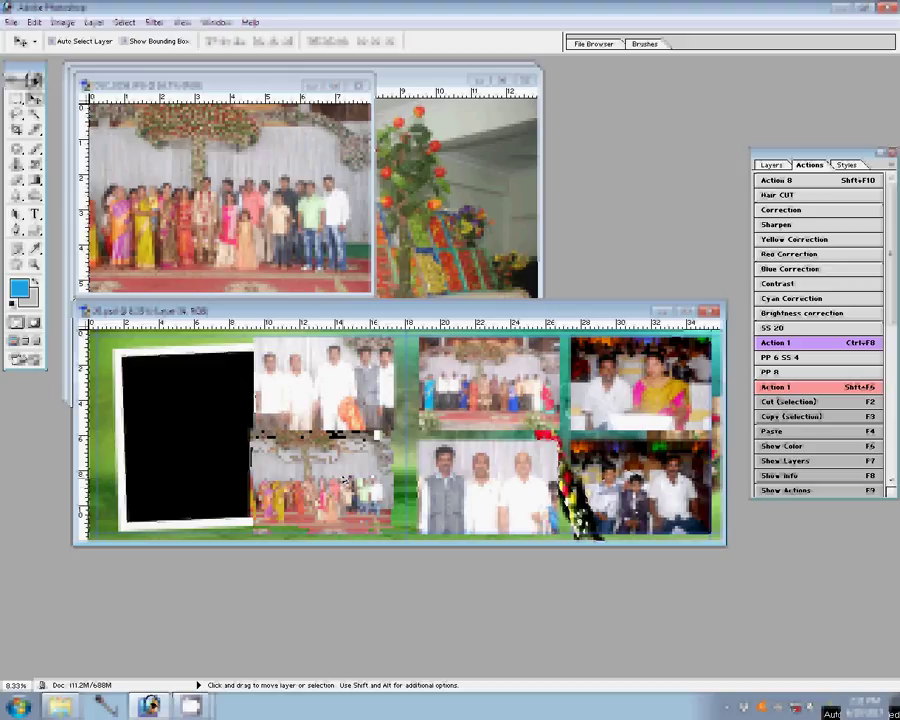
left_click(363, 85)
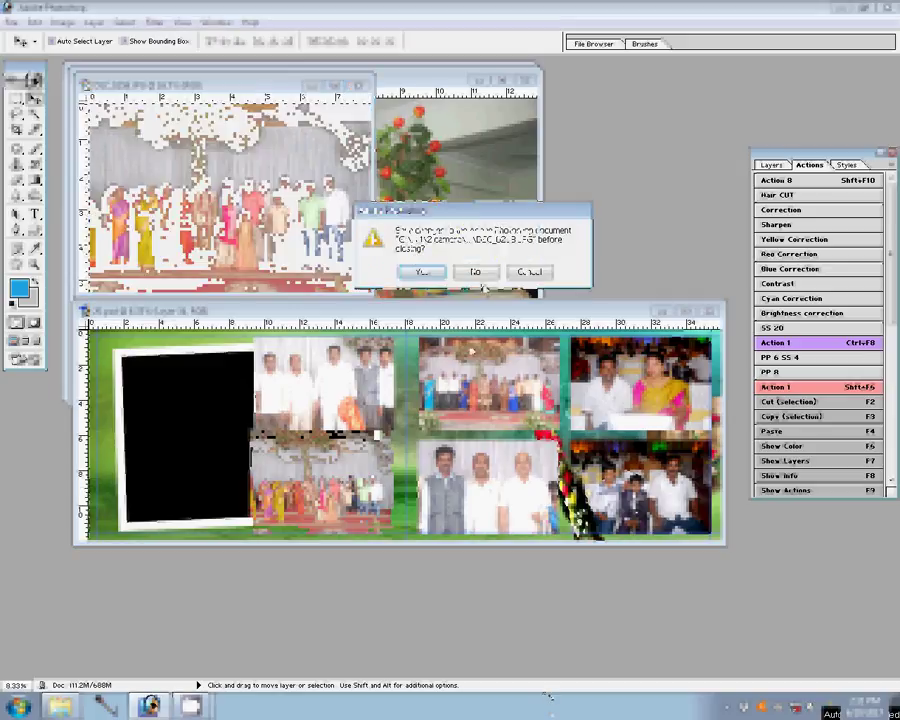
left_click(475, 271)
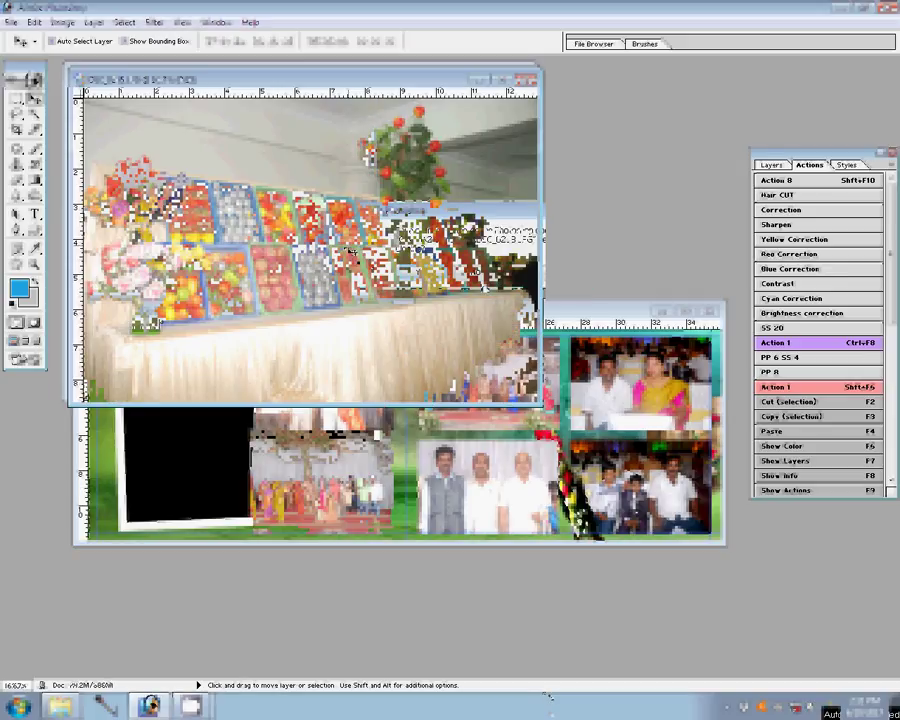
Resize the fruit display photo to 8 inches, place it top-left, and close it unsaved
key("ctrl+alt+i")
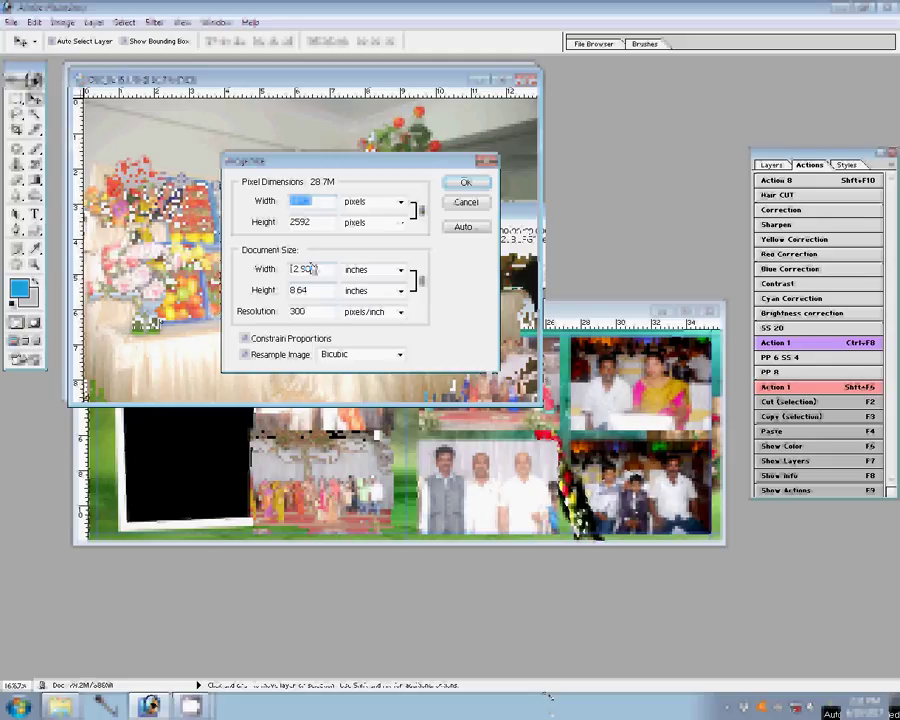
double_click(310, 270)
type("8")
left_click(464, 183)
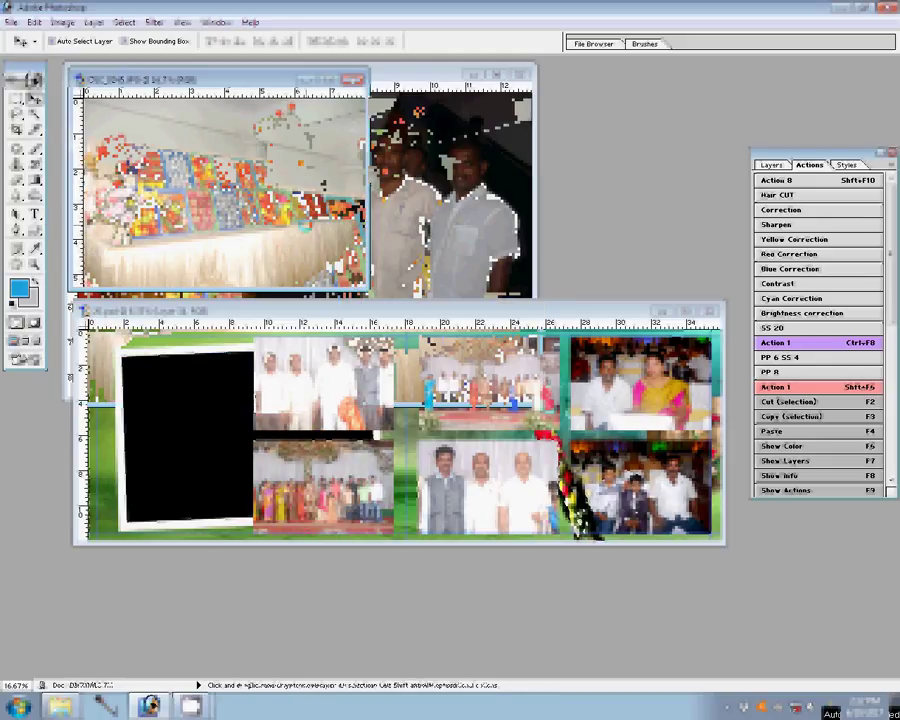
left_click_drag(222, 150, 216, 390)
left_click_drag(290, 405, 205, 385)
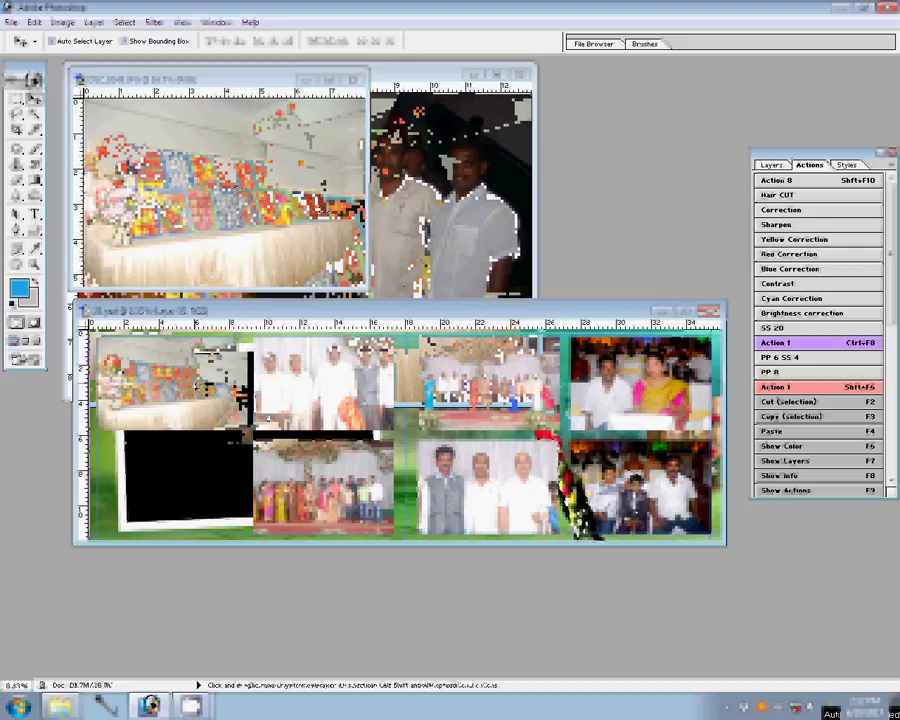
left_click(240, 200)
key("ctrl+w")
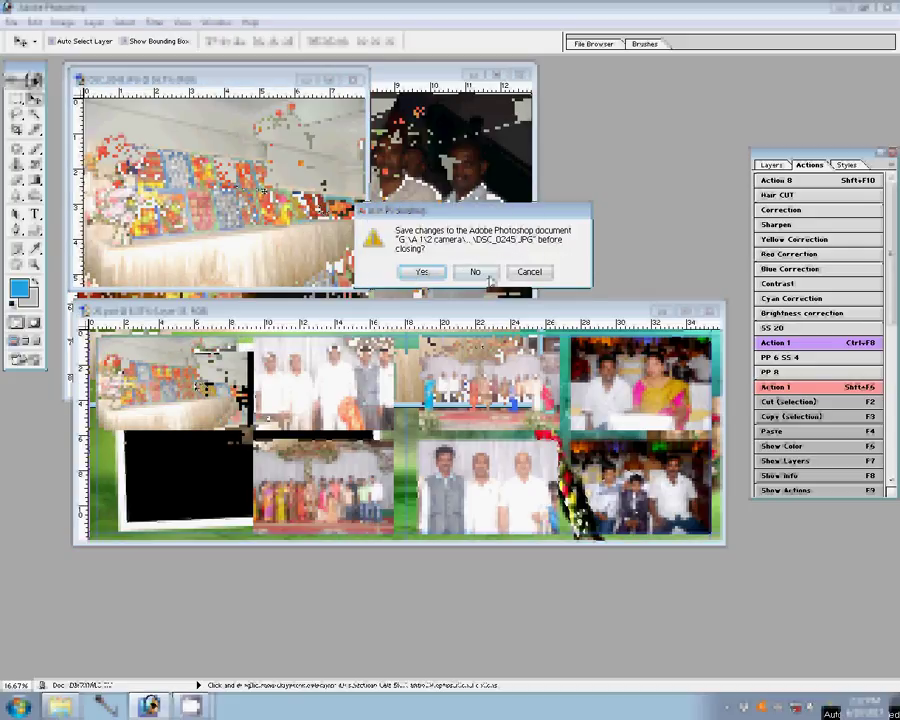
left_click(472, 268)
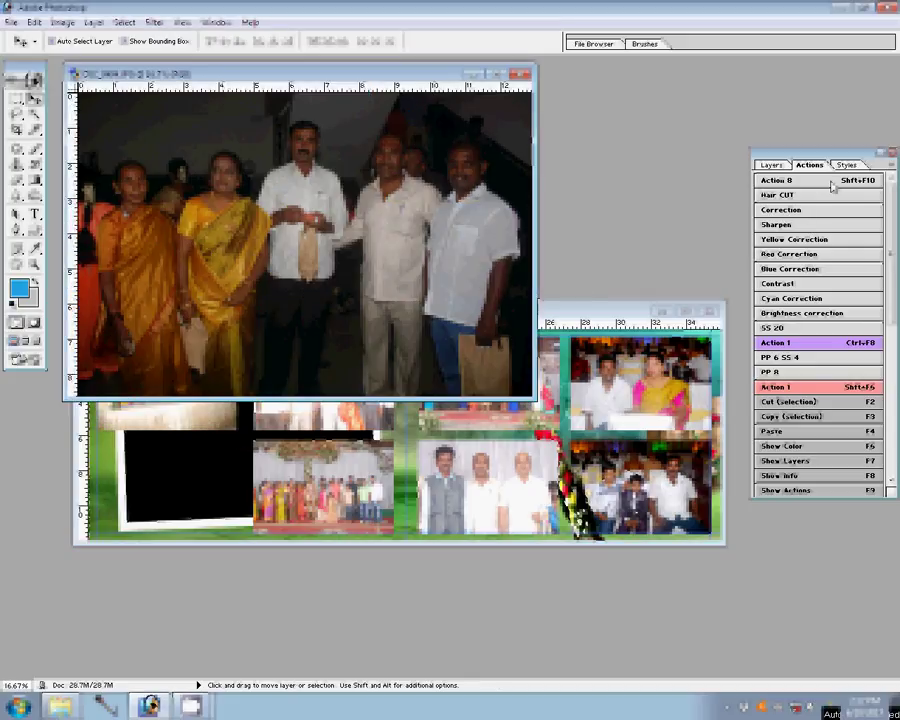
Resize the evening group photo to 8 inches, add it lower-left, and close its document
left_click(808, 210)
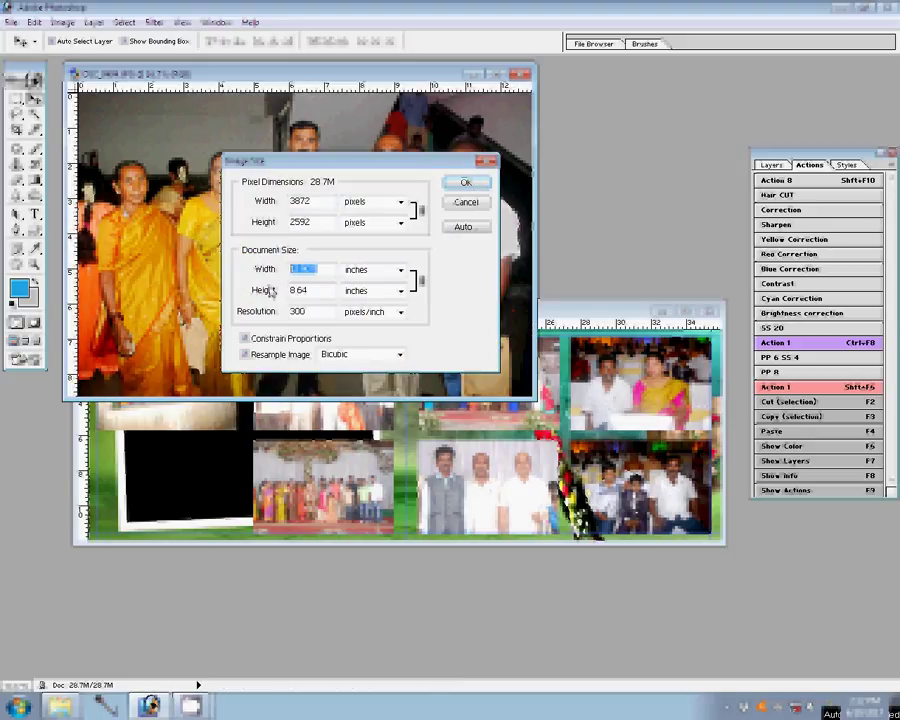
type("8")
left_click(467, 184)
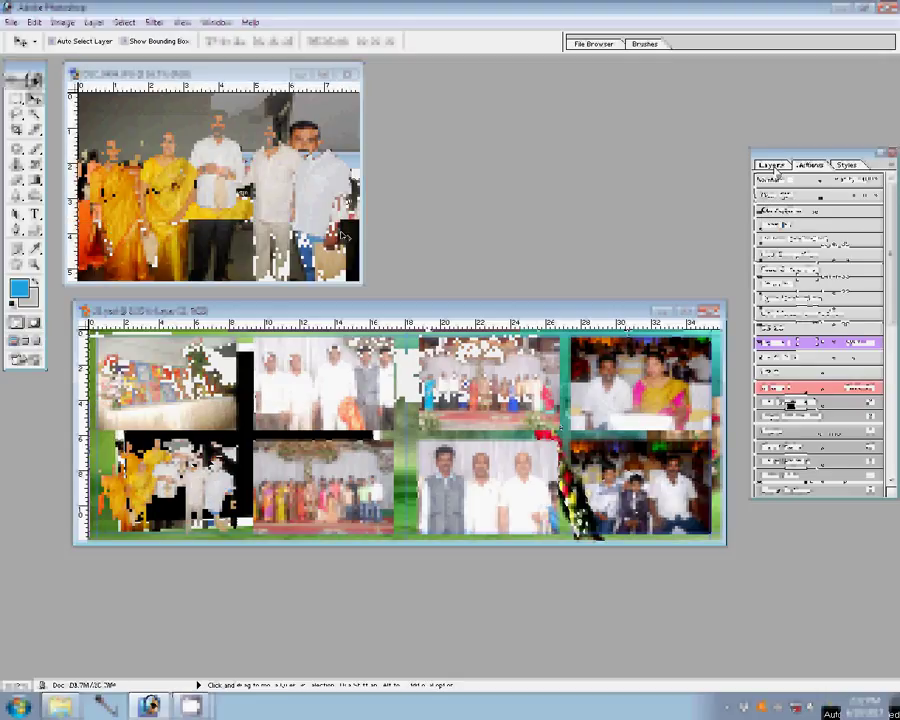
left_click(773, 165)
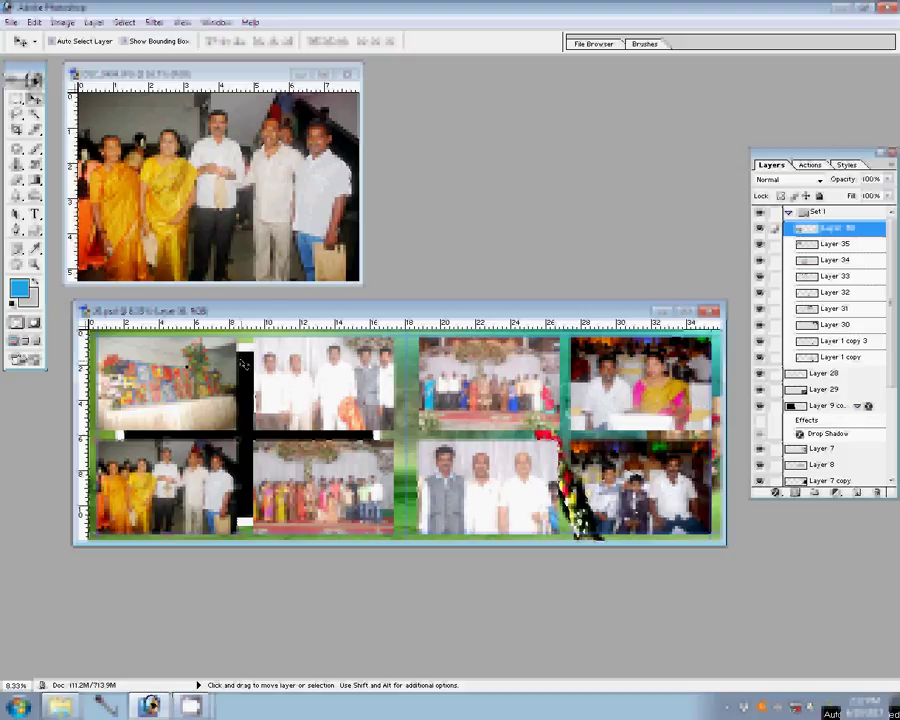
key("ctrl+w")
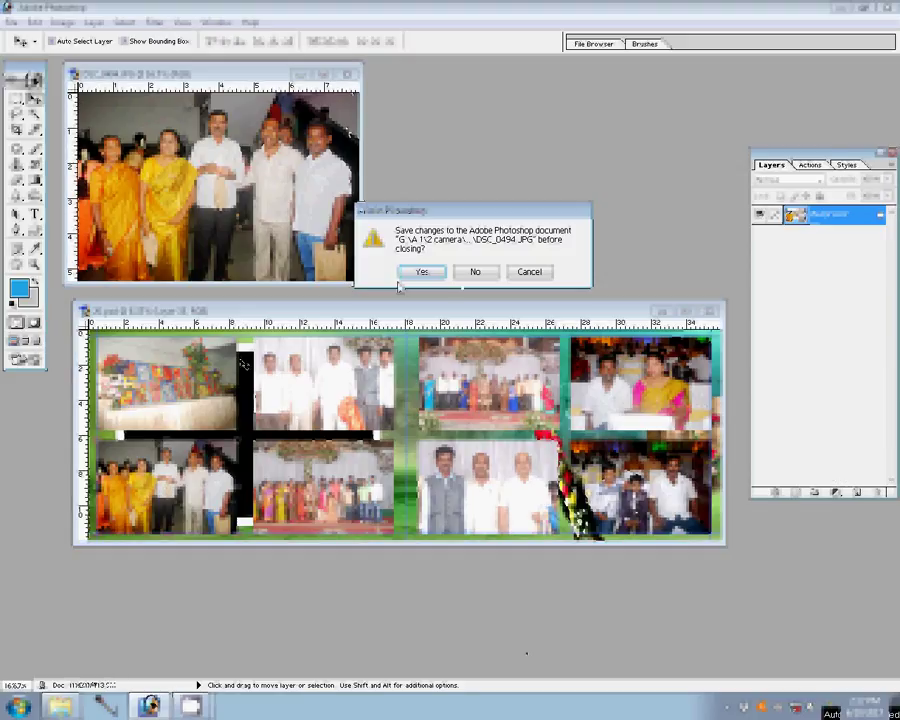
Decline saving the evening photo and start adding a layer effect to a photo layer
key("n")
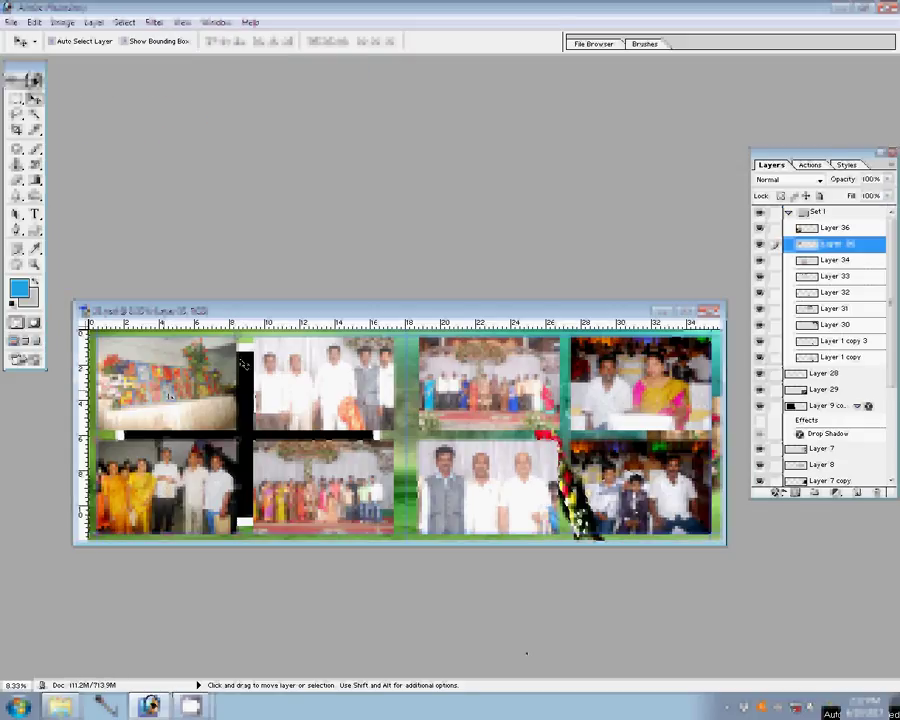
left_click(776, 493)
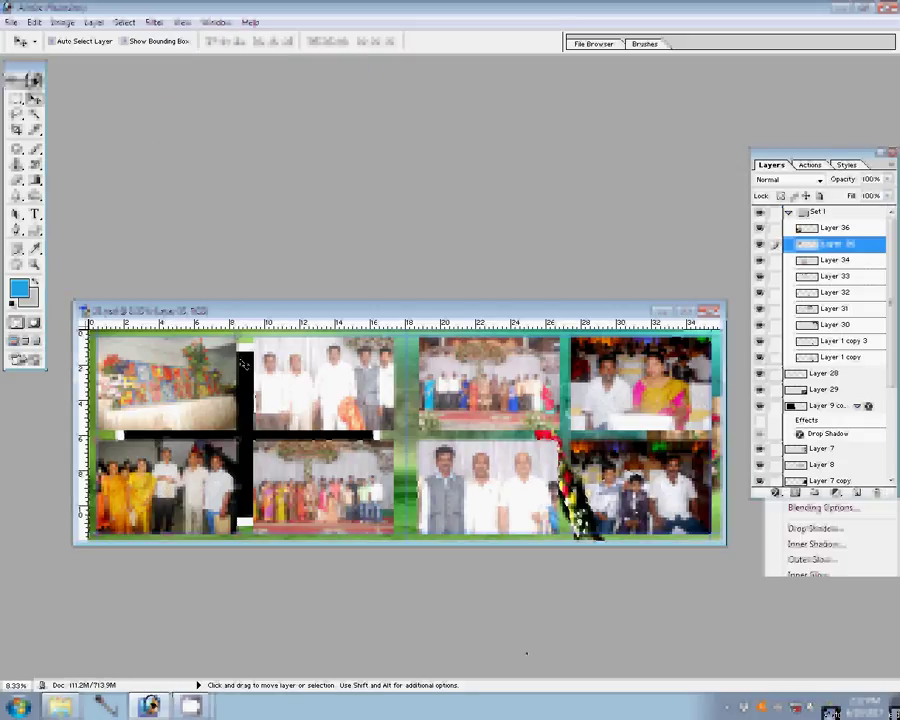
left_click(739, 549)
key("h")
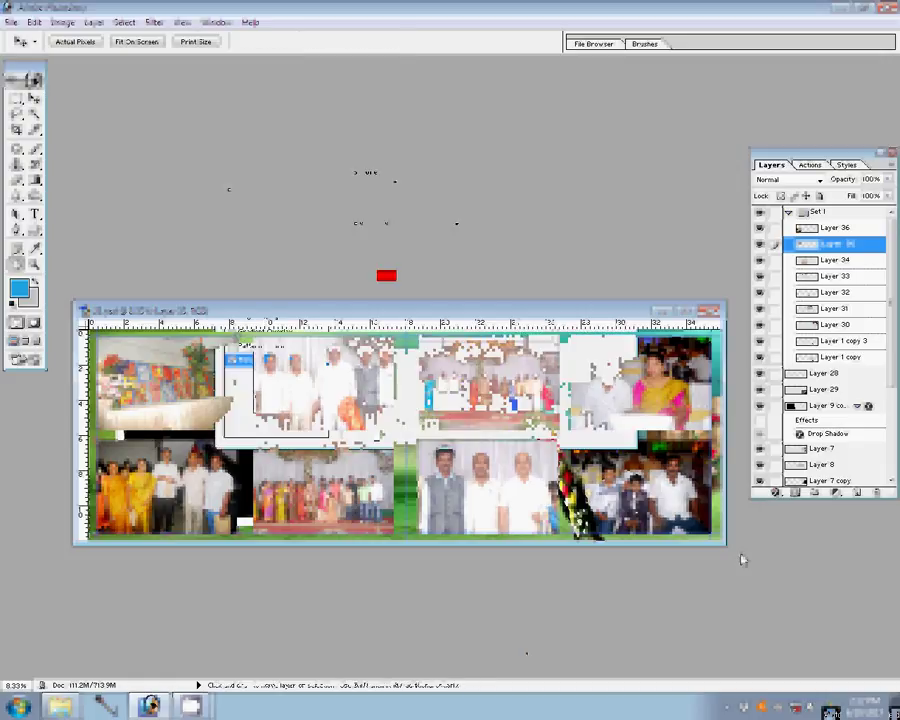
type("1")
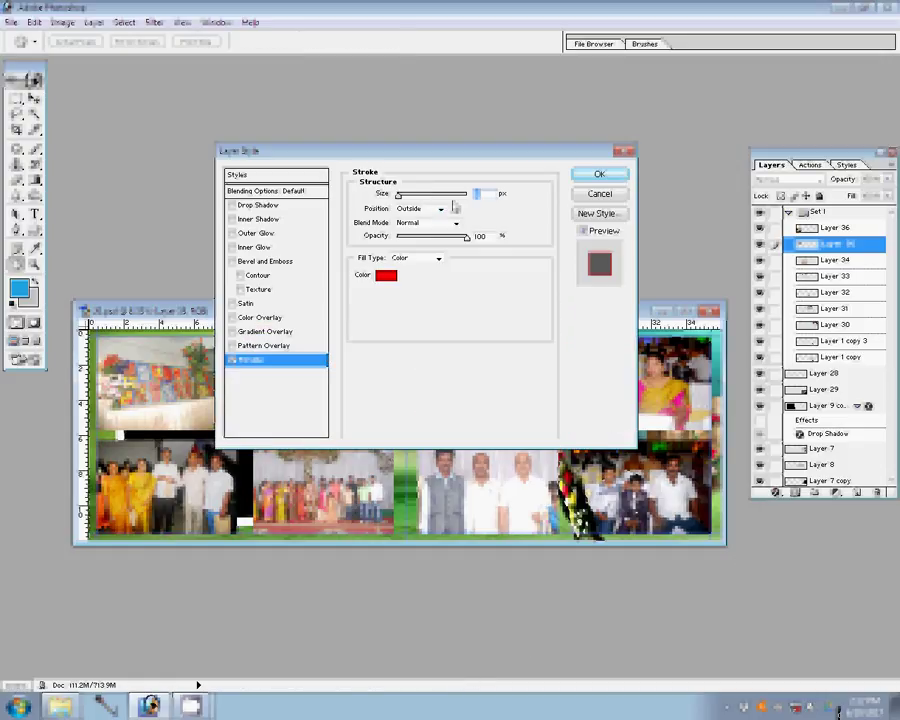
Set a 22 px stroke filled with the orange-yellow gradient preset
left_click(437, 258)
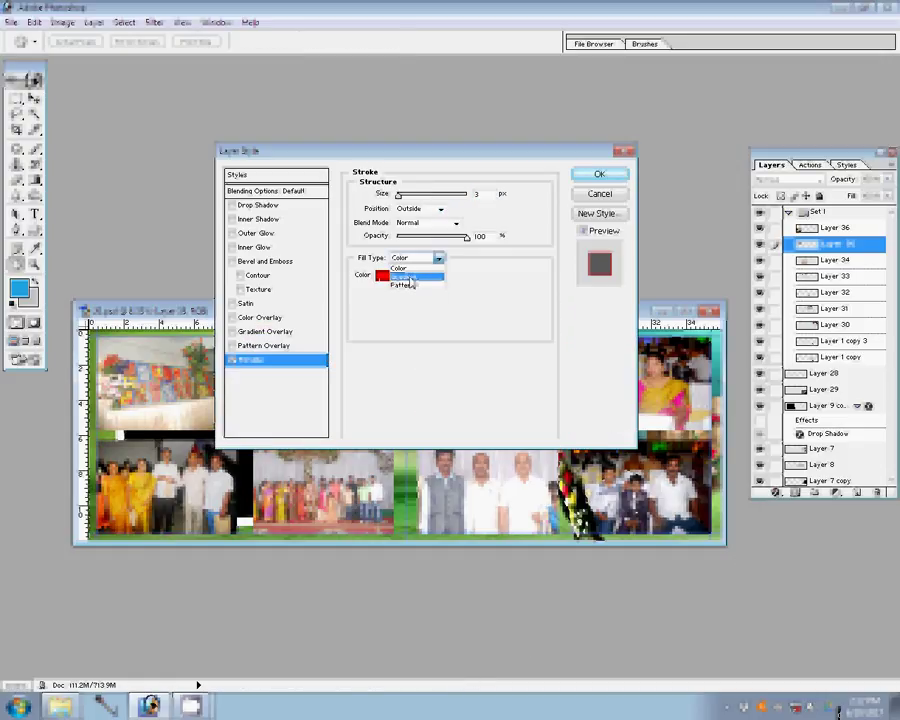
left_click(410, 280)
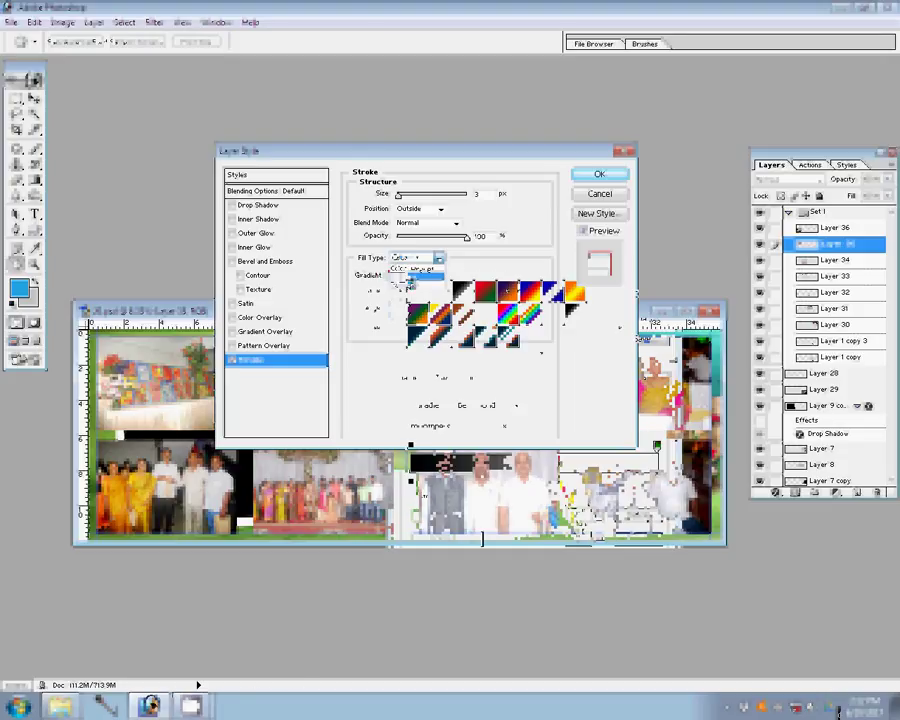
left_click(410, 280)
left_click(593, 270)
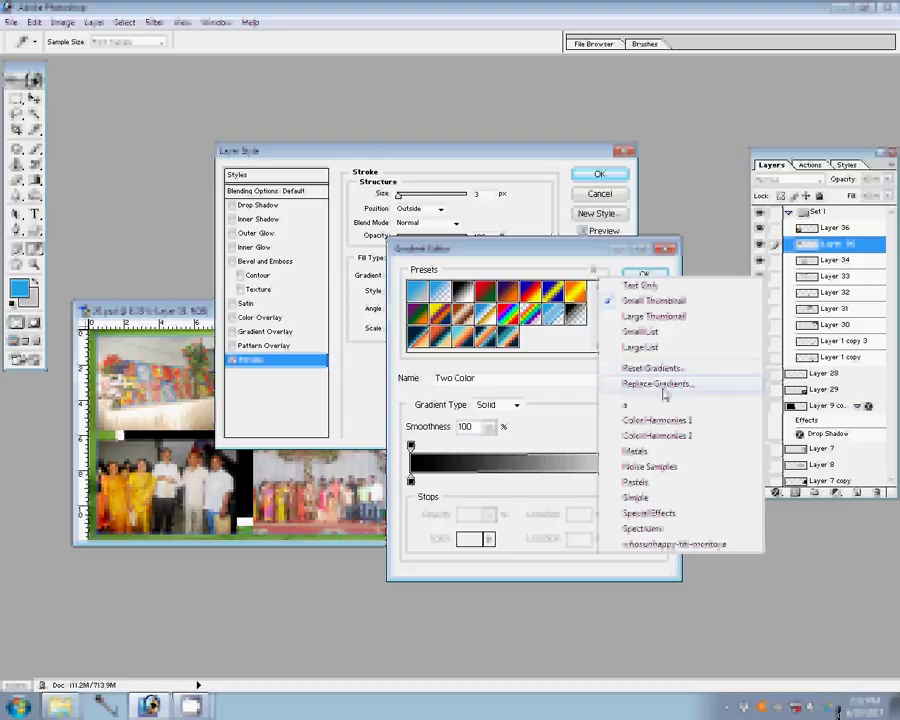
key("Escape")
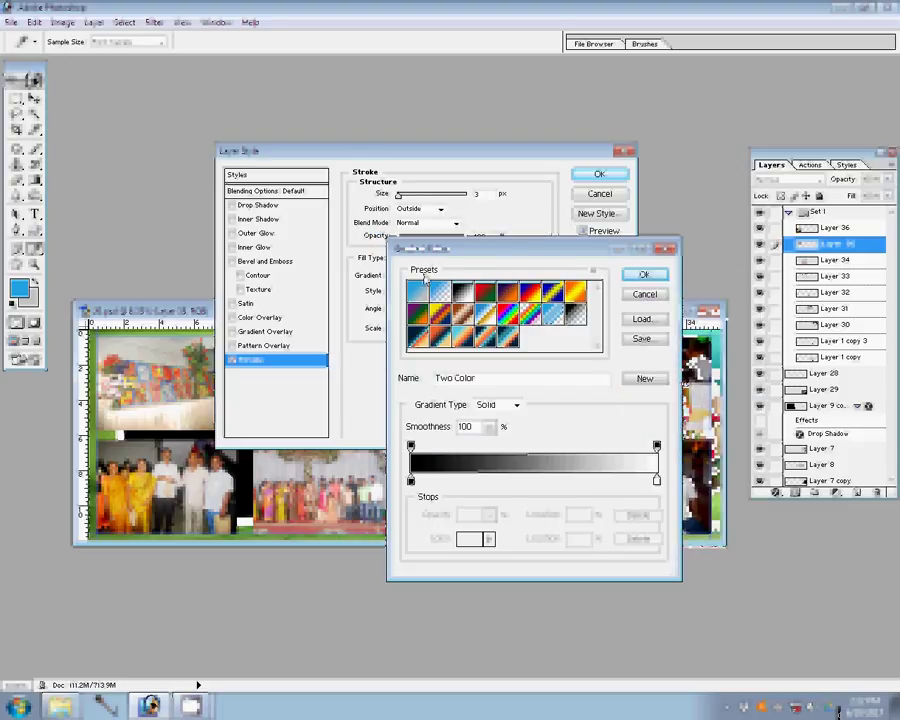
left_click(421, 299)
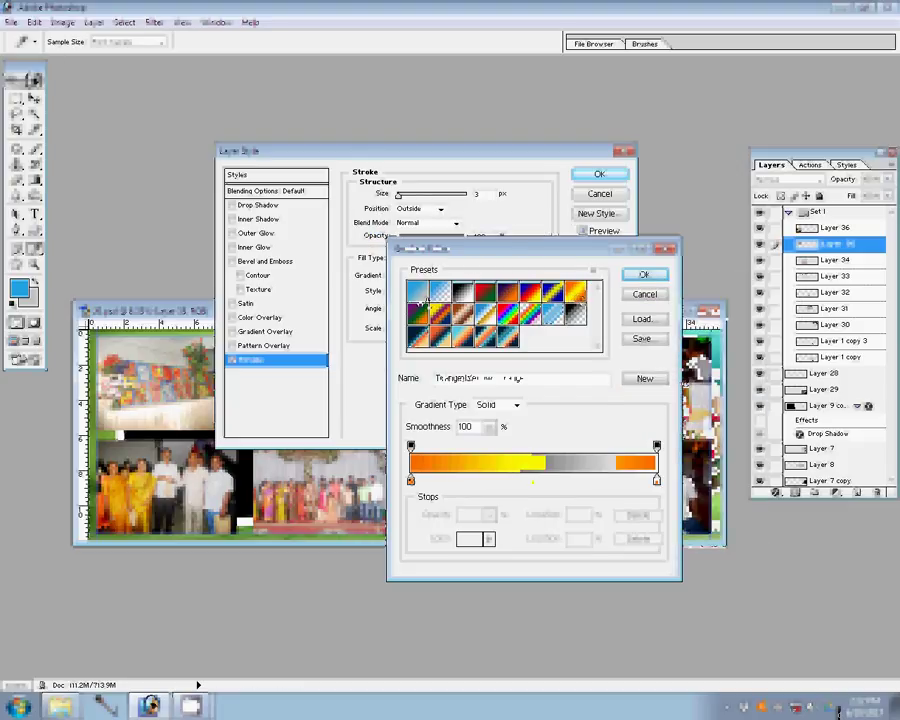
left_click(648, 275)
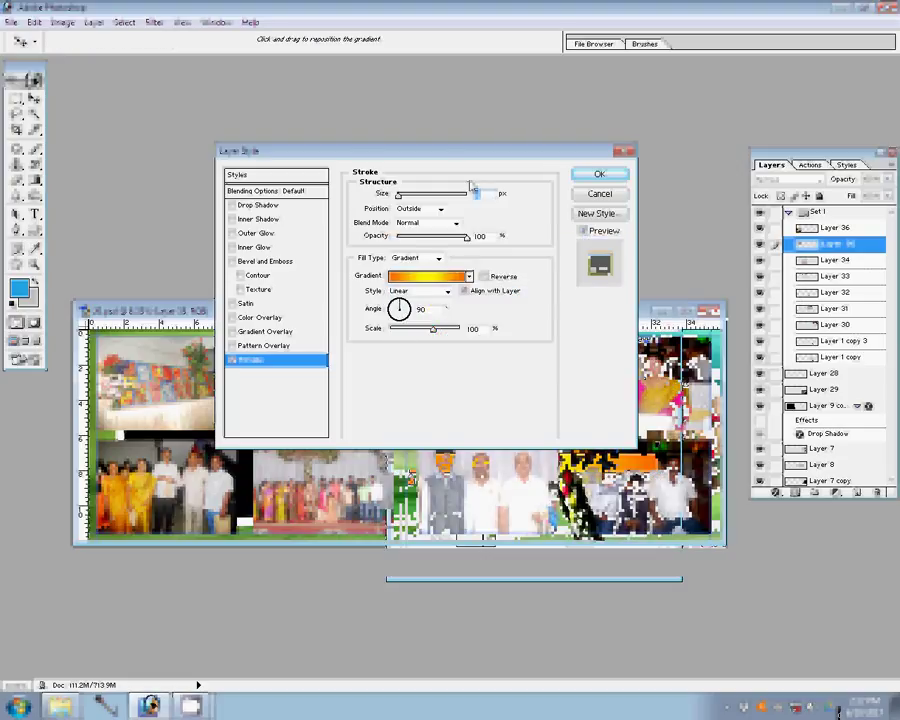
type("22")
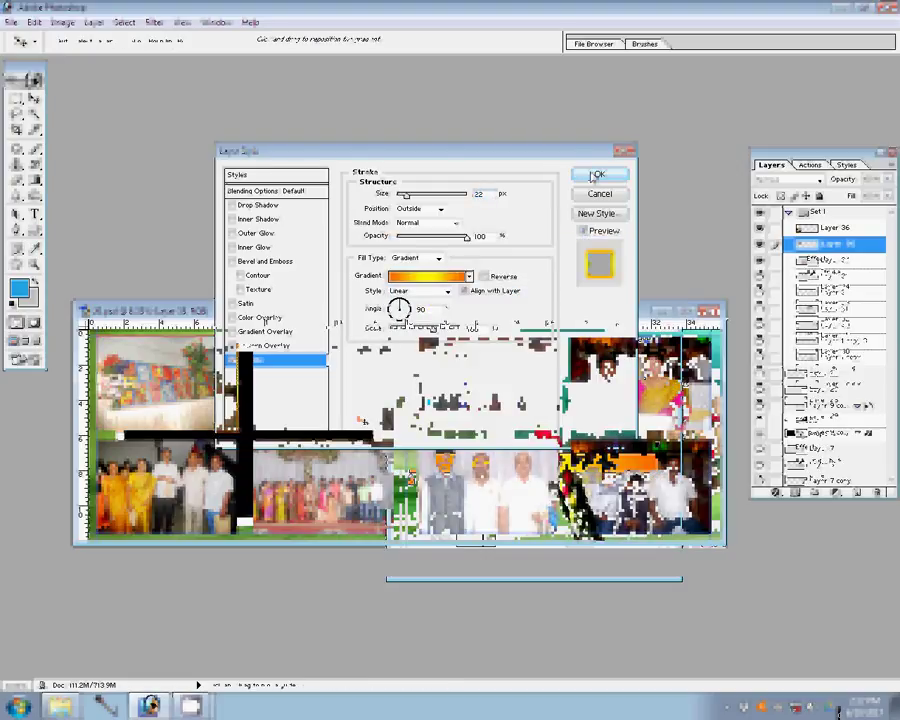
Apply the gradient stroke, copy its layer style, and paste it onto Layer 33
left_click(594, 175)
right_click(830, 244)
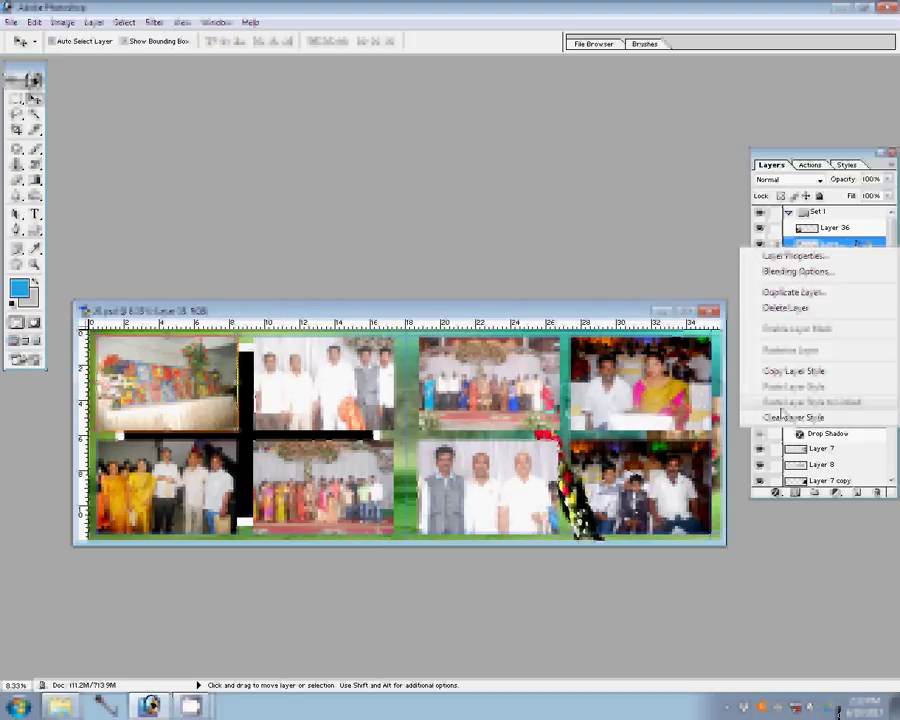
left_click(778, 372)
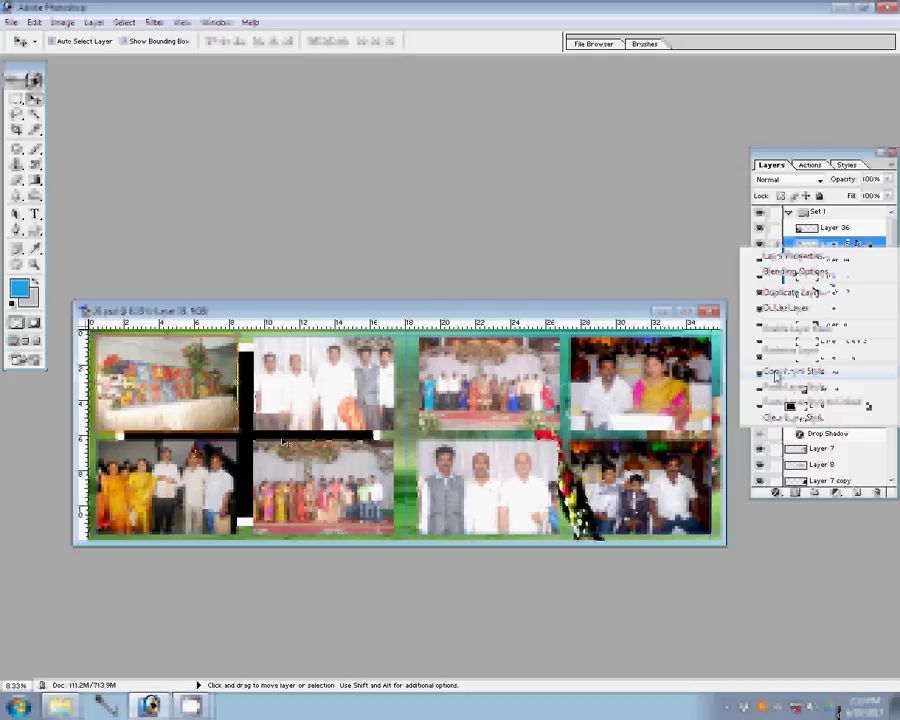
right_click(862, 277)
left_click(805, 417)
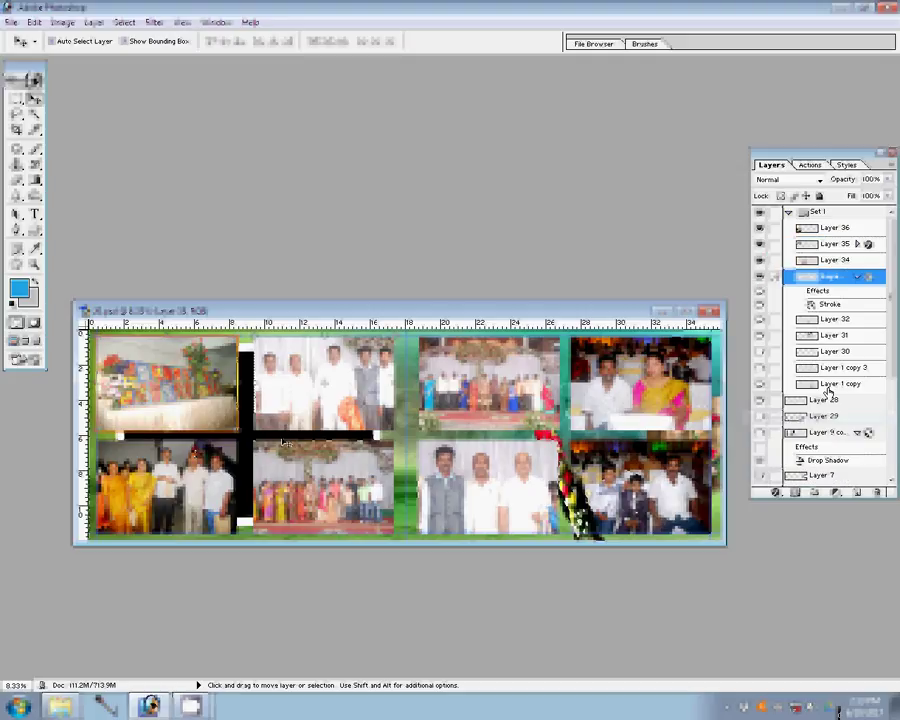
Paste the border style onto Layers 36, 34, 32, 31 and the remaining photo layers
left_click(864, 233)
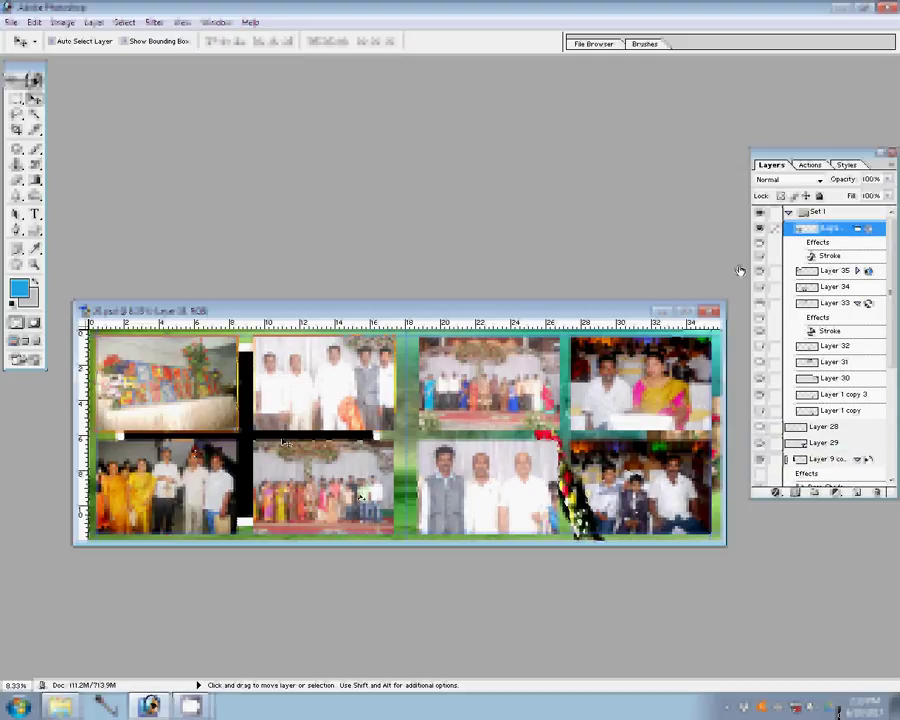
right_click(826, 288)
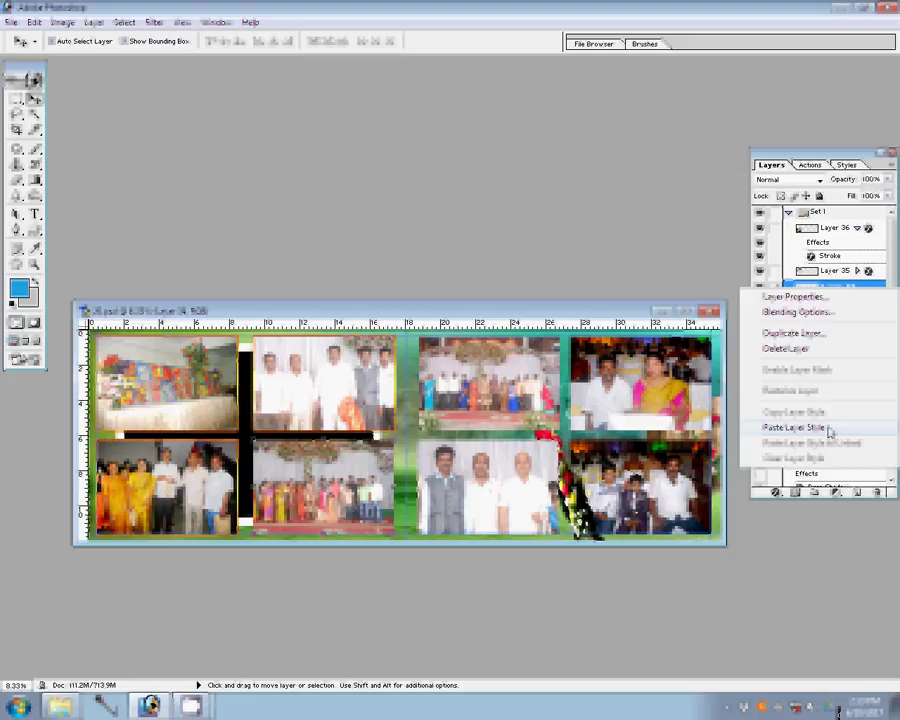
left_click(829, 428)
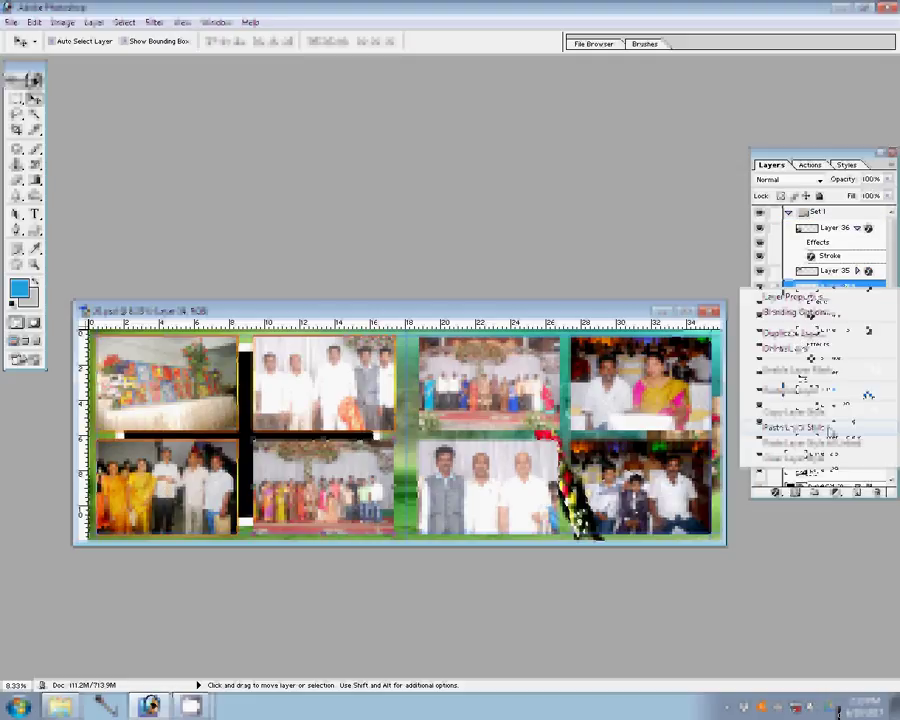
right_click(826, 390)
left_click(820, 533)
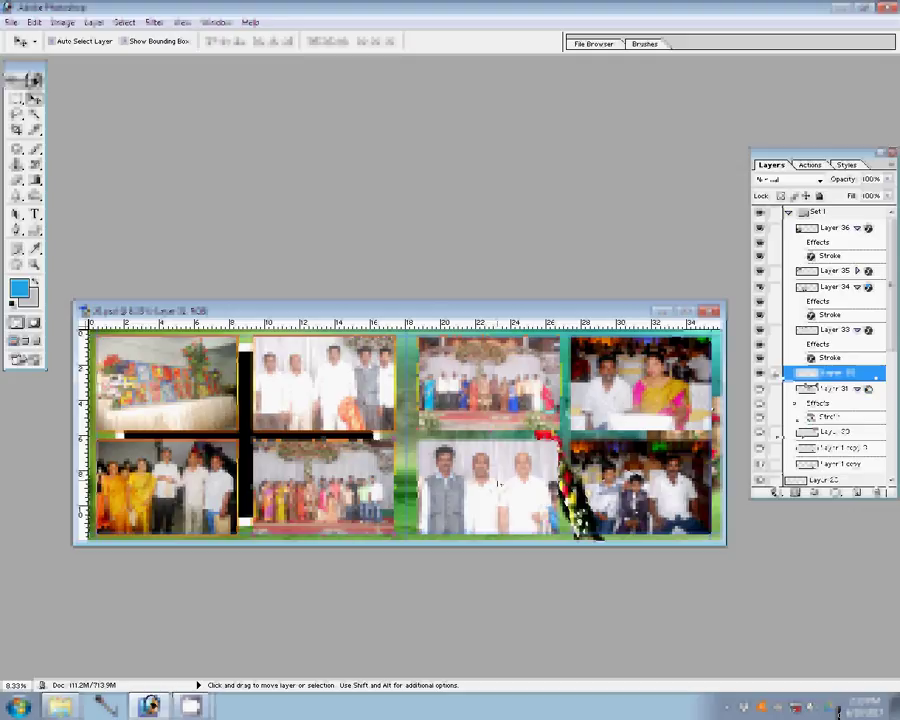
right_click(826, 373)
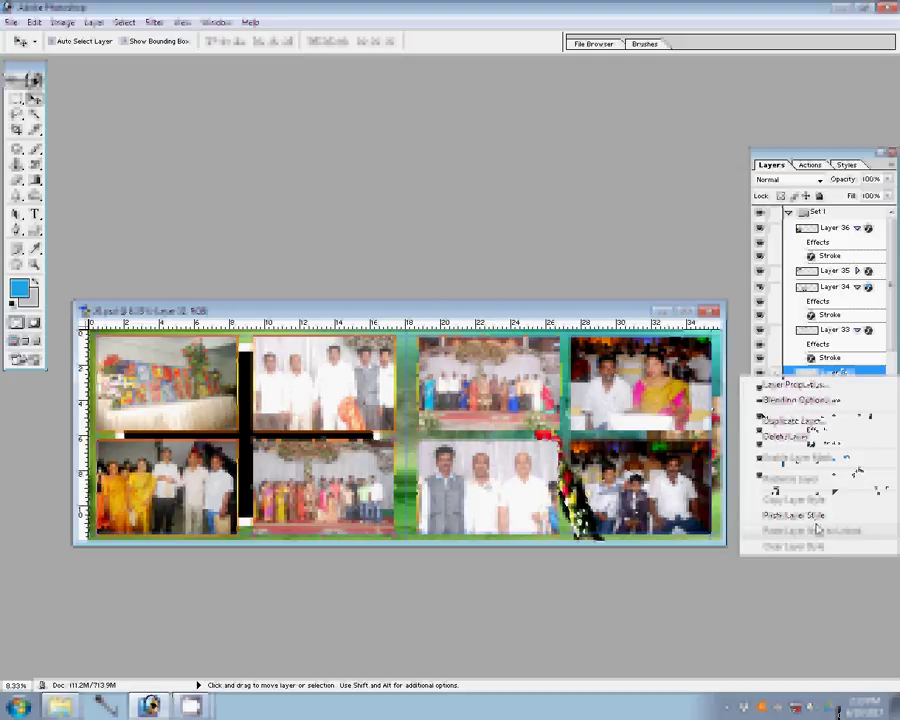
left_click(817, 520)
right_click(825, 455)
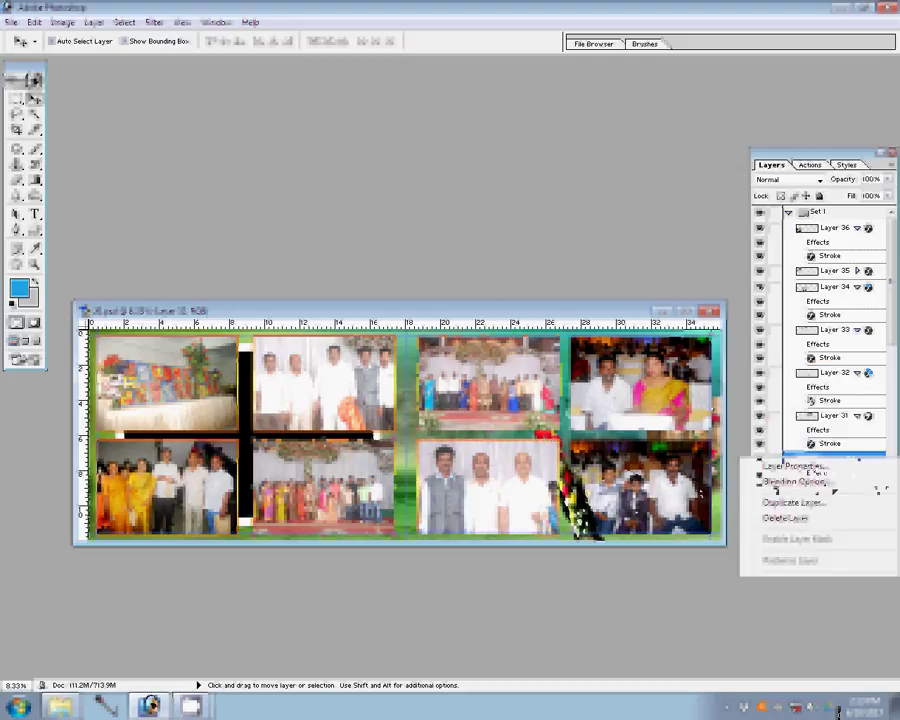
left_click(820, 590)
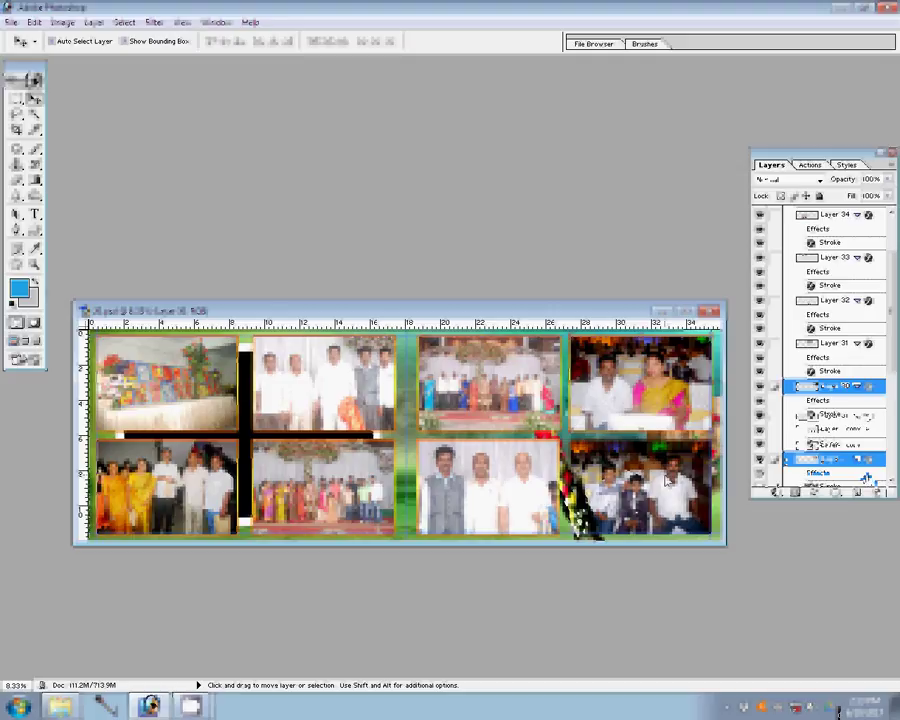
right_click(868, 476)
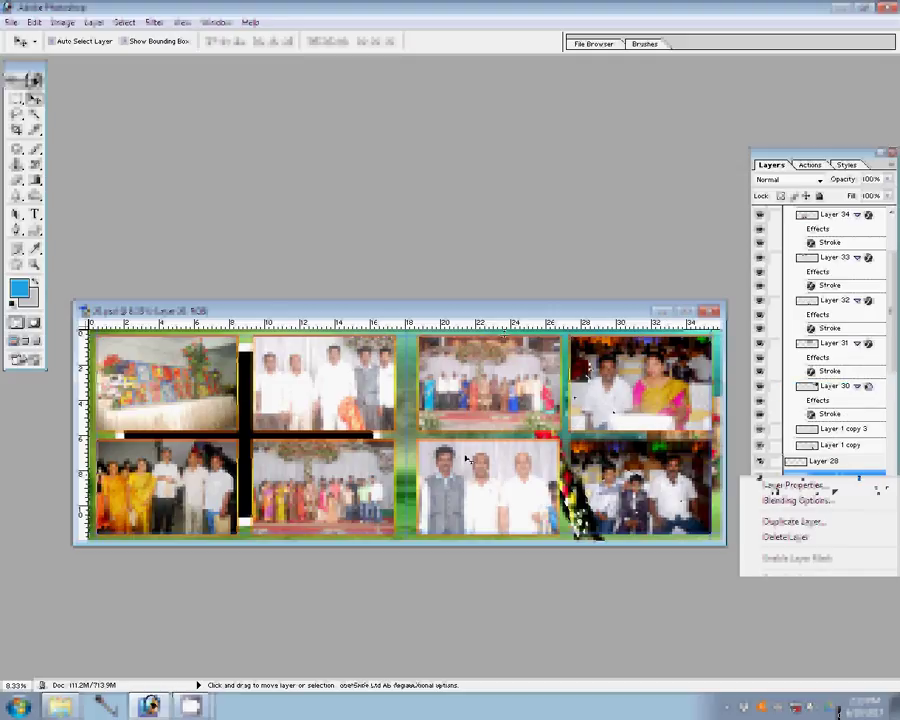
left_click(590, 210)
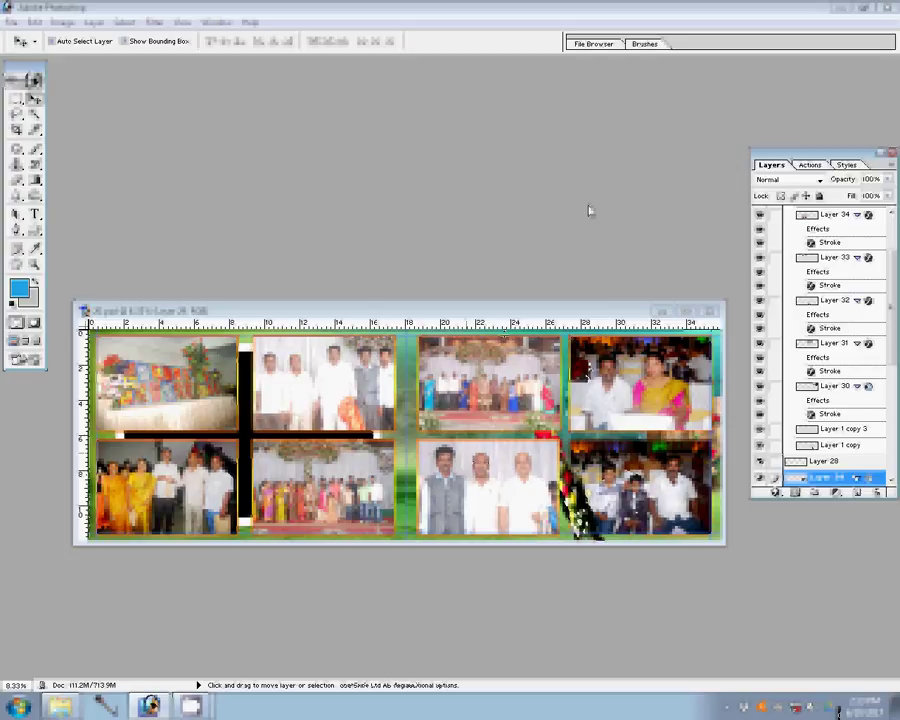
Use Save As to store the spread as Photoshop PSD '18' in G:\00
key("ctrl+shift+s")
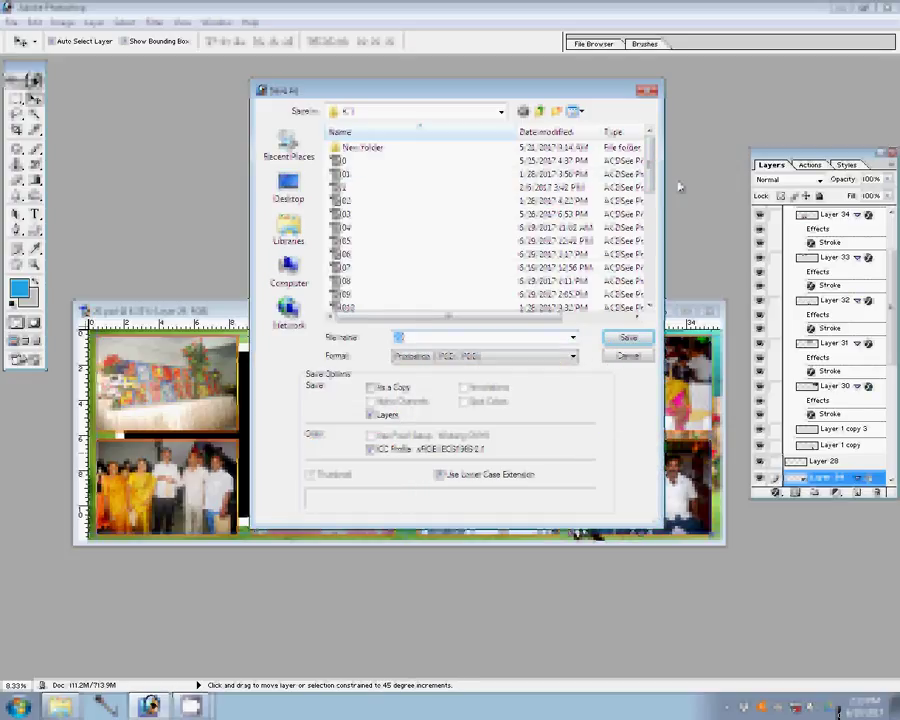
left_click_drag(652, 165, 660, 197)
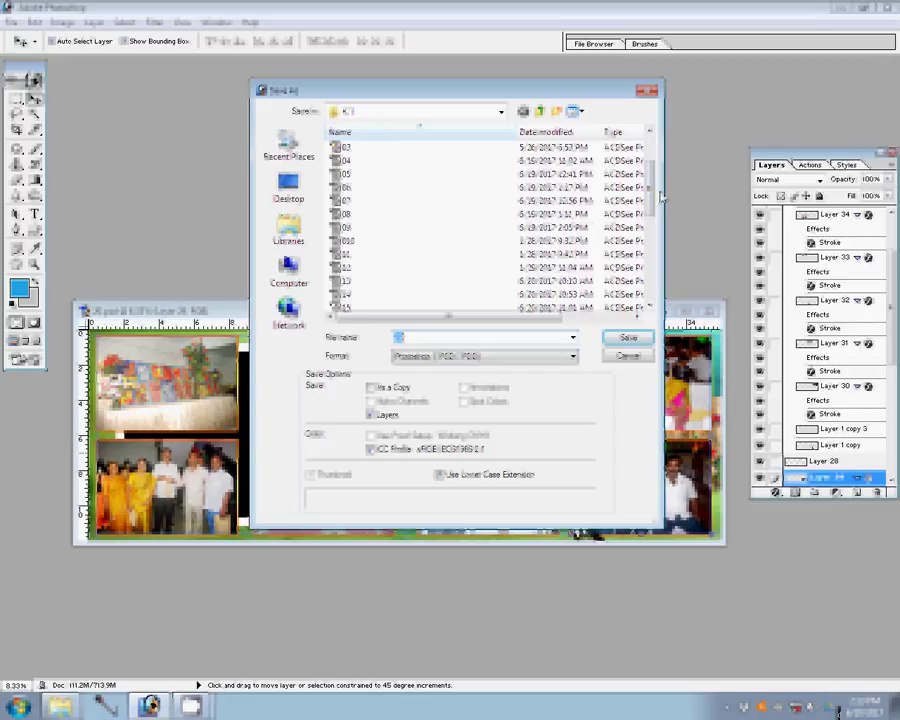
left_click(289, 268)
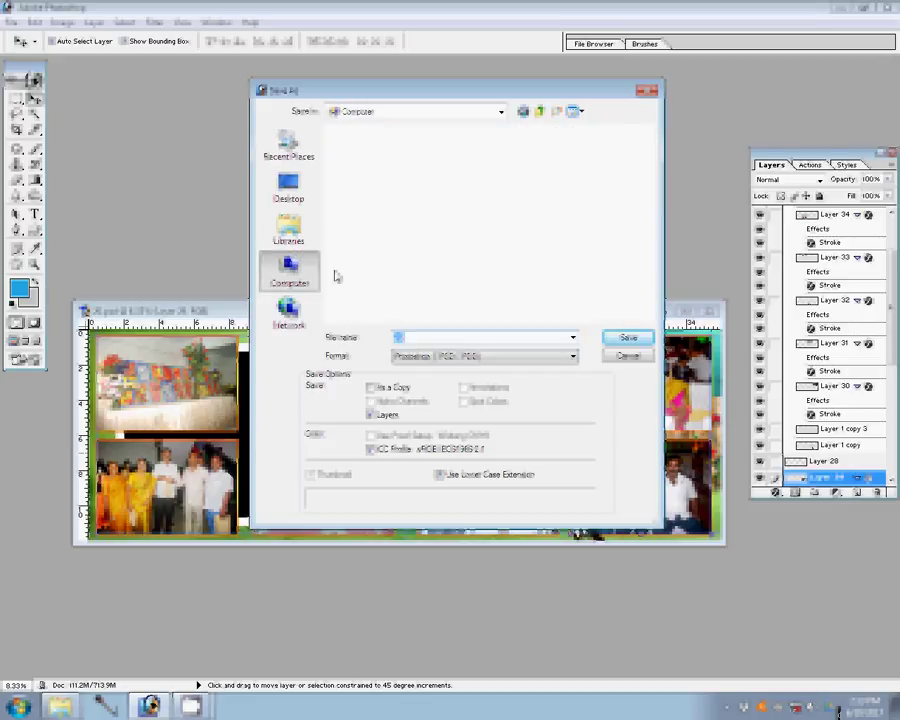
left_click(366, 181)
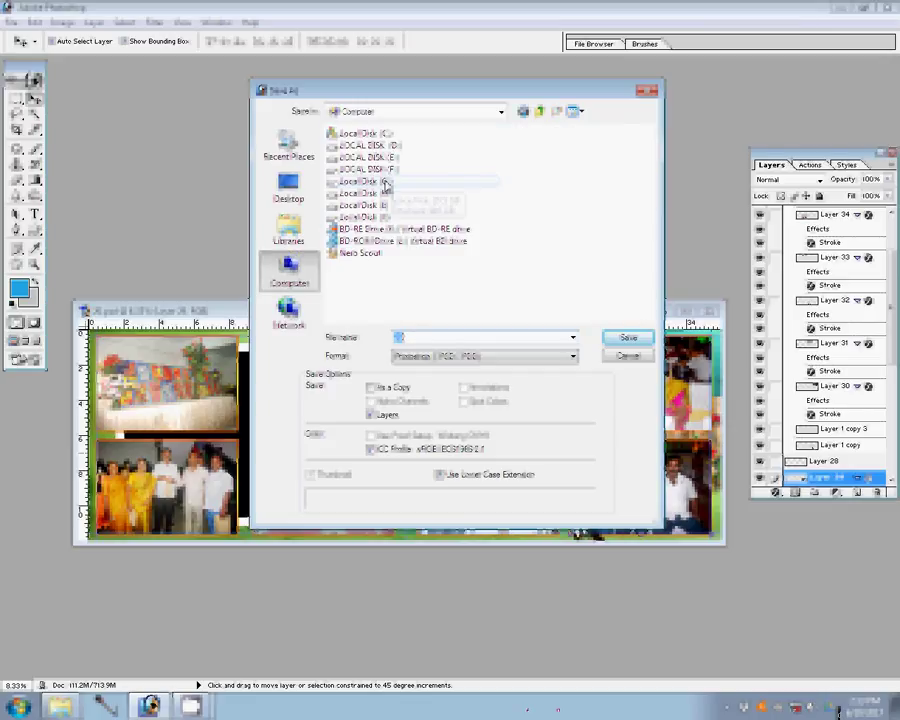
left_click(643, 342)
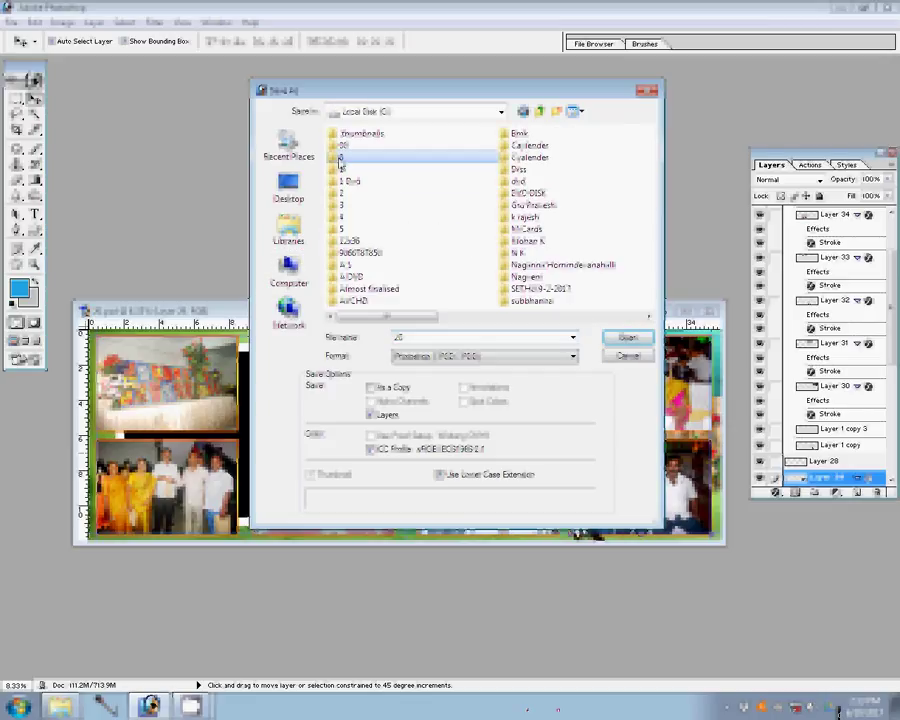
left_click(628, 339)
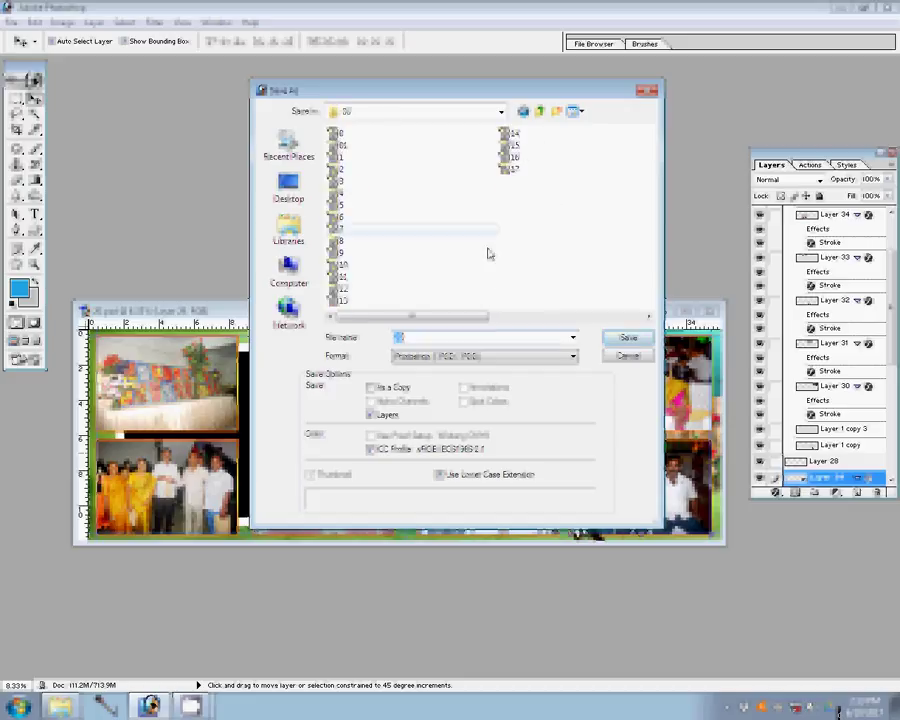
type("1")
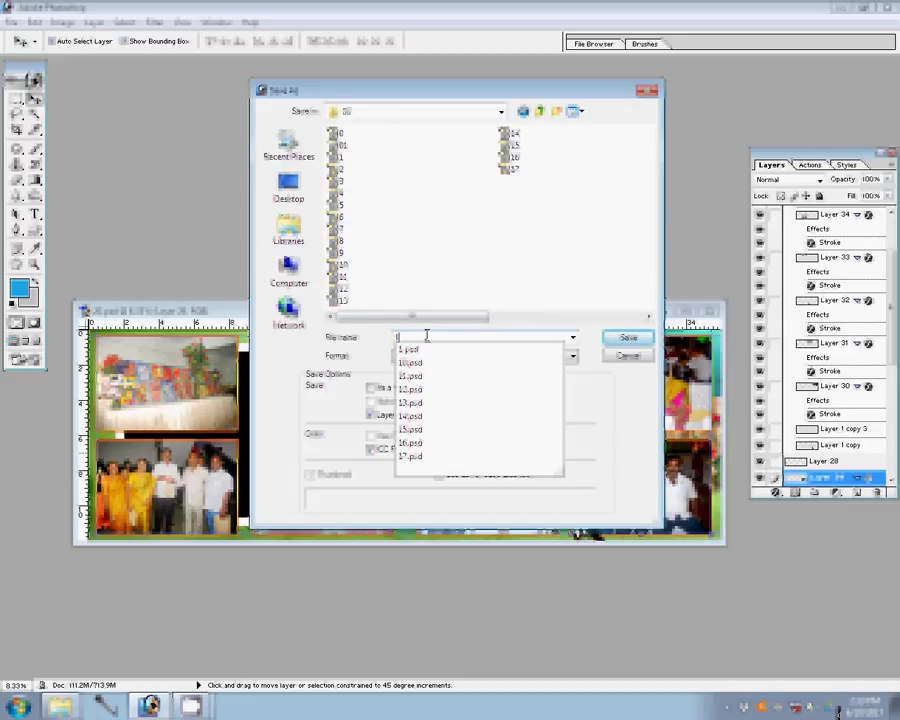
type("8")
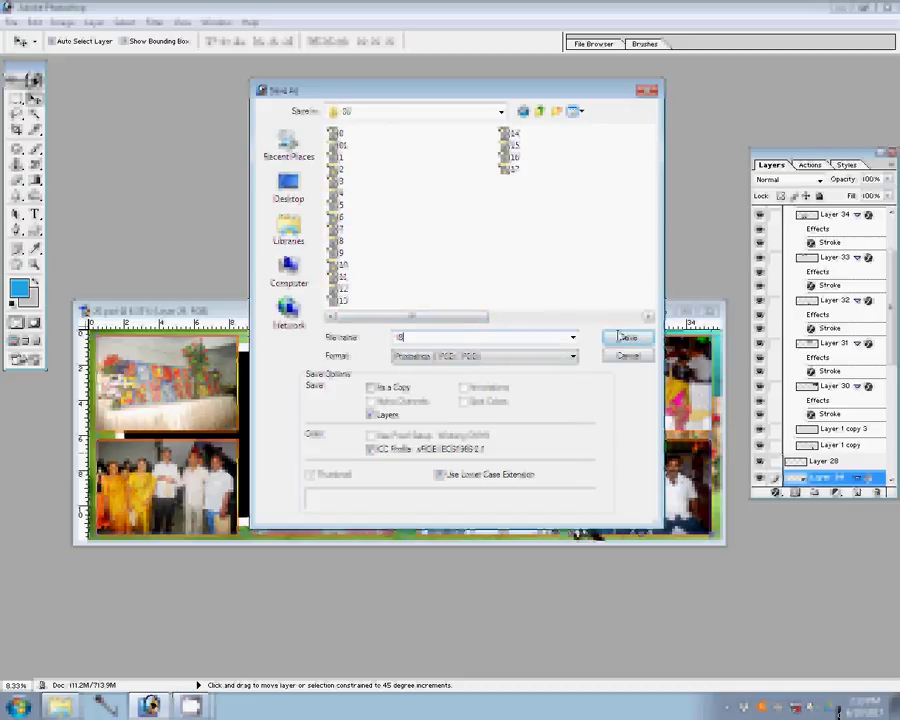
left_click(634, 344)
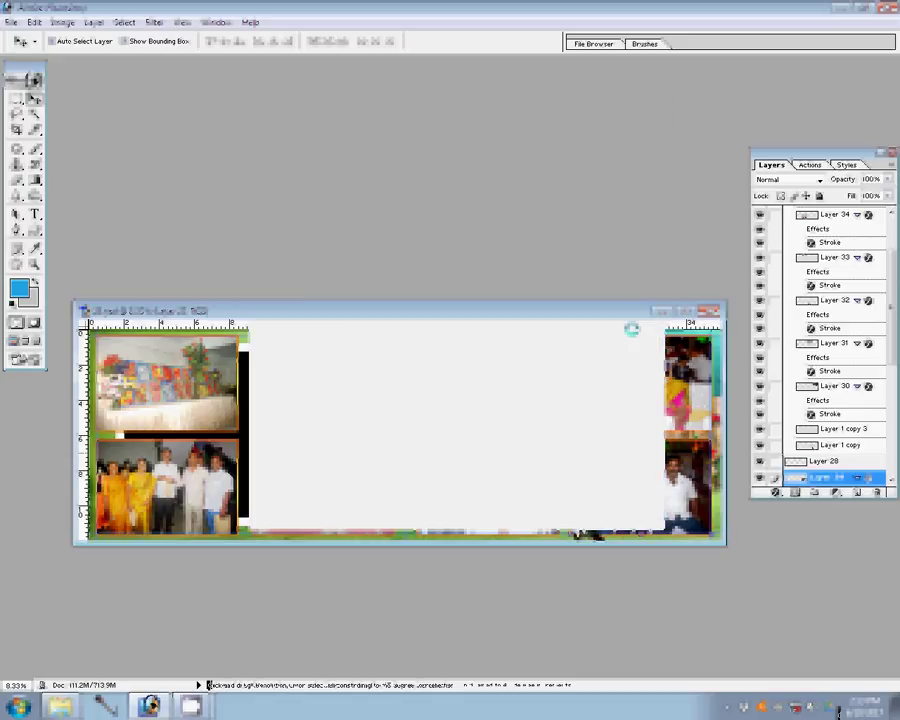